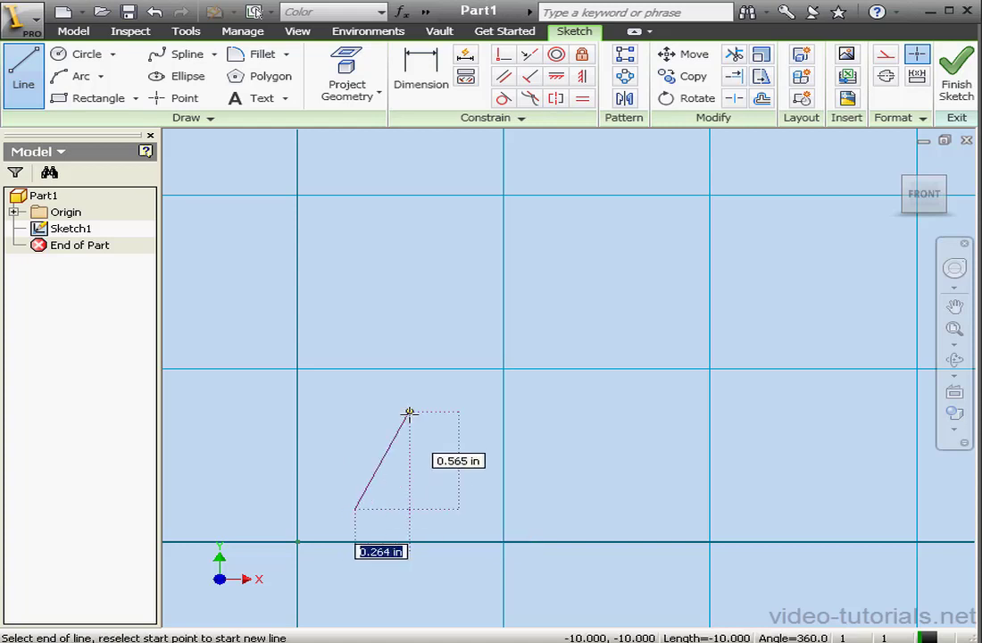
Sketch a closed six-sided stepped profile with straight lines, its upper ledge about 1.37 in long, and finish the sketch.
left_click(354, 348)
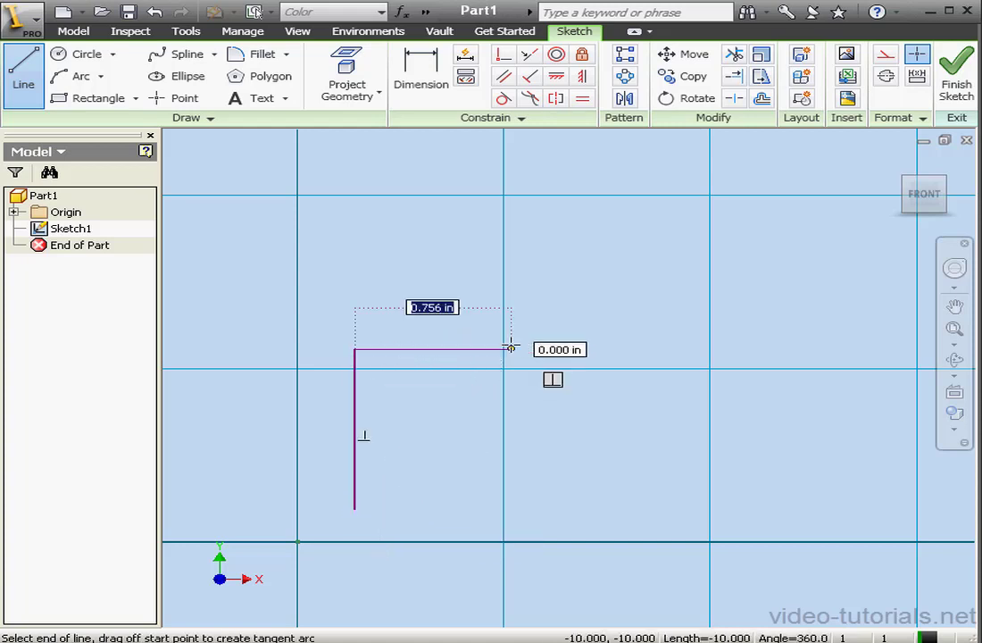
left_click(539, 348)
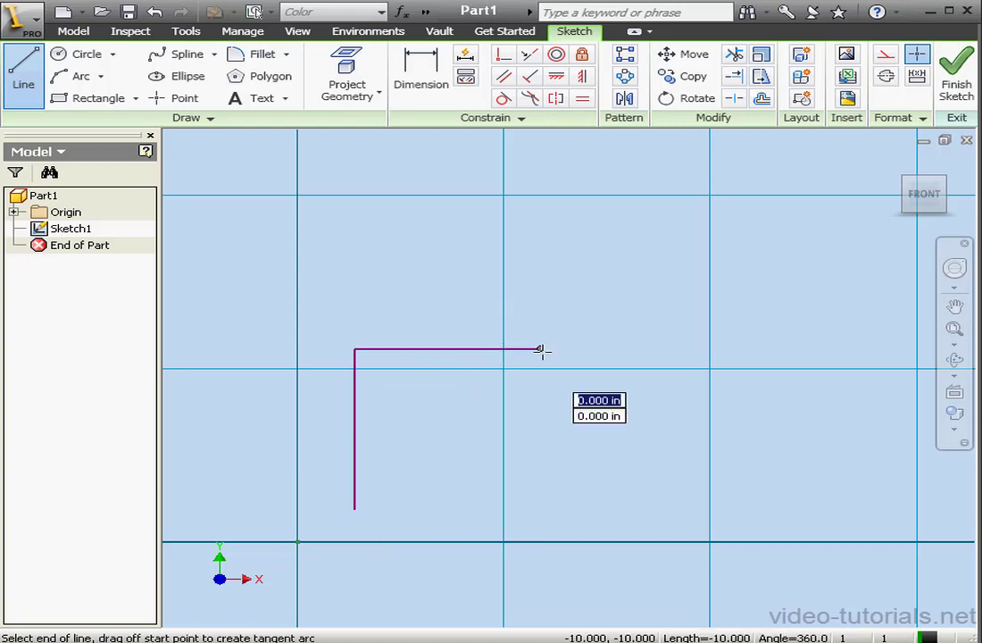
left_click(539, 240)
left_click(822, 241)
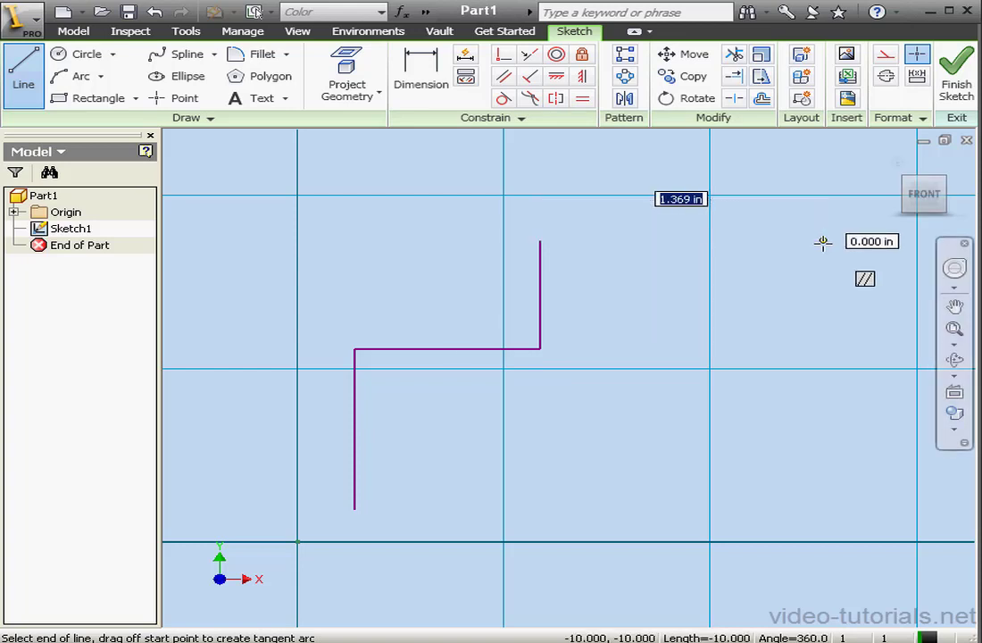
left_click(821, 508)
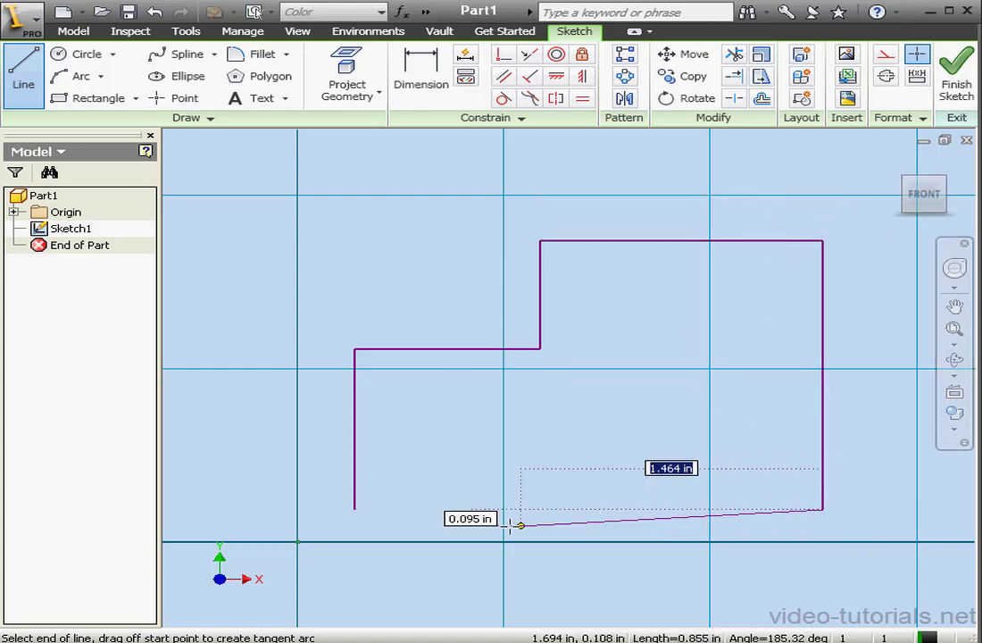
left_click(356, 508)
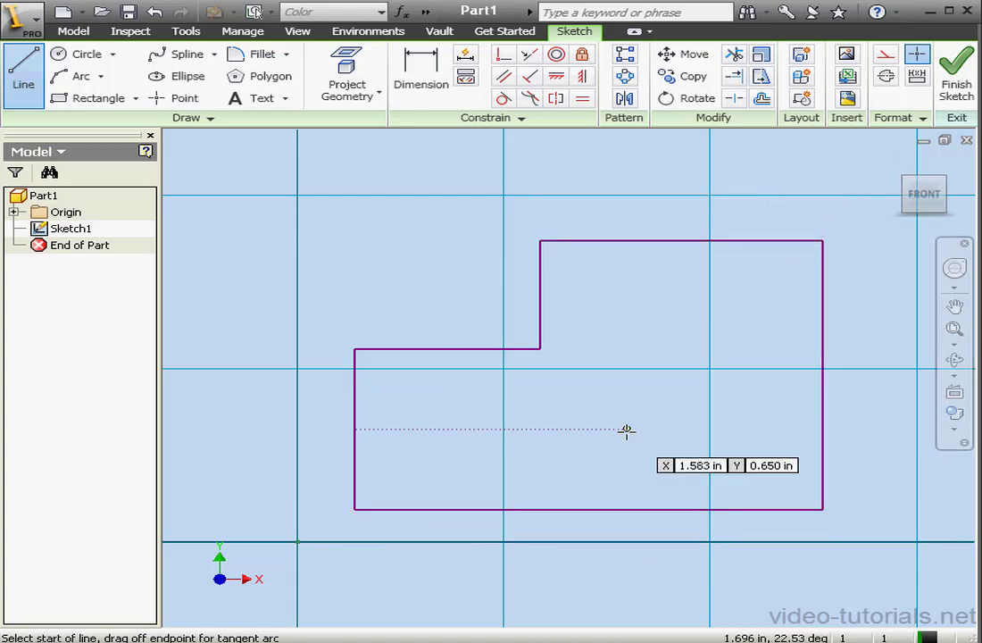
left_click(956, 76)
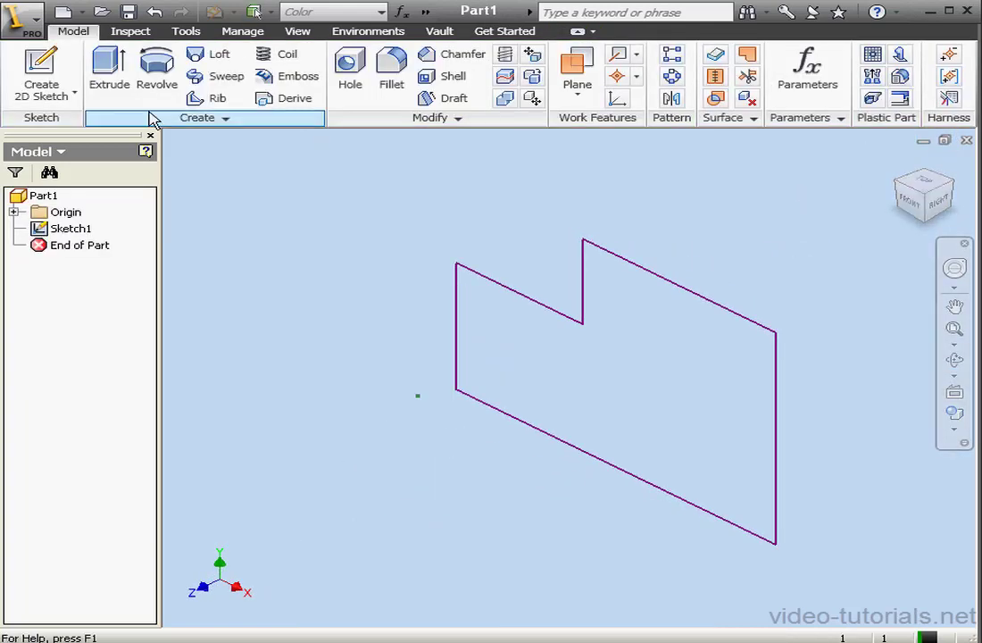
Extrude the stepped profile 1 in symmetrically about the sketch plane.
left_click(106, 77)
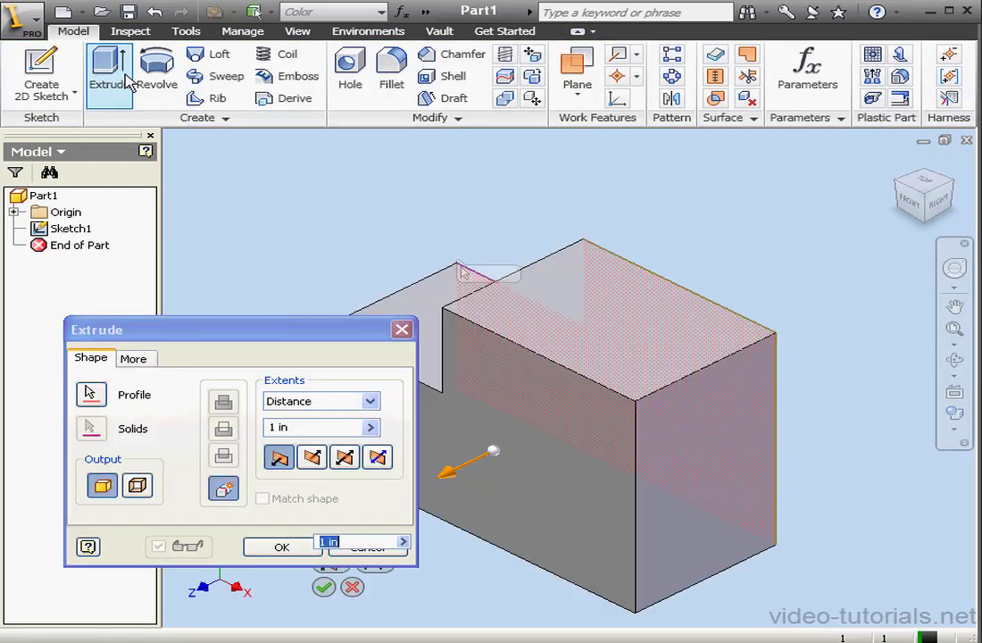
left_click(346, 459)
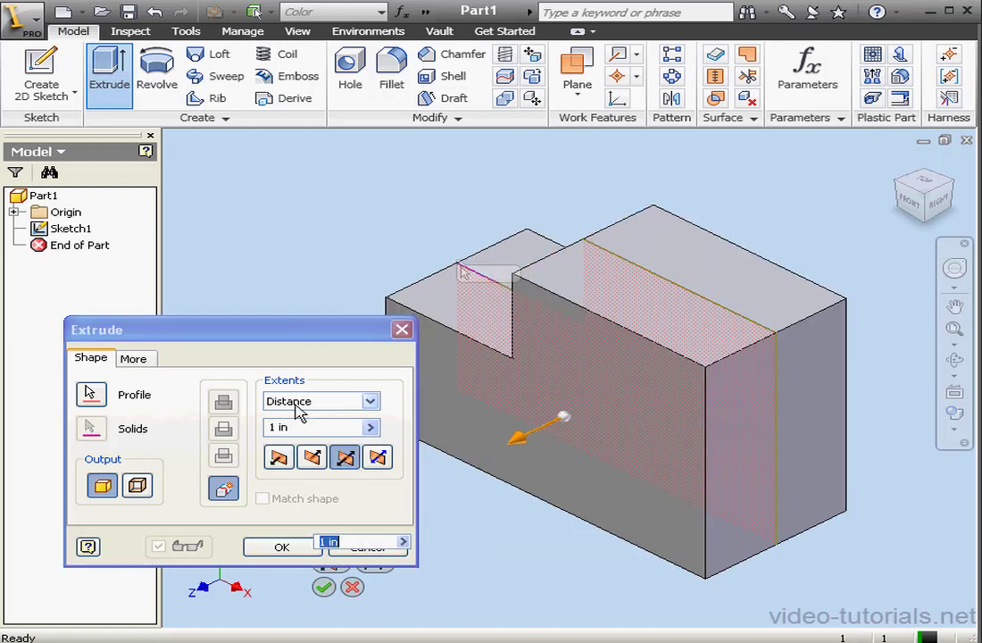
left_click(282, 548)
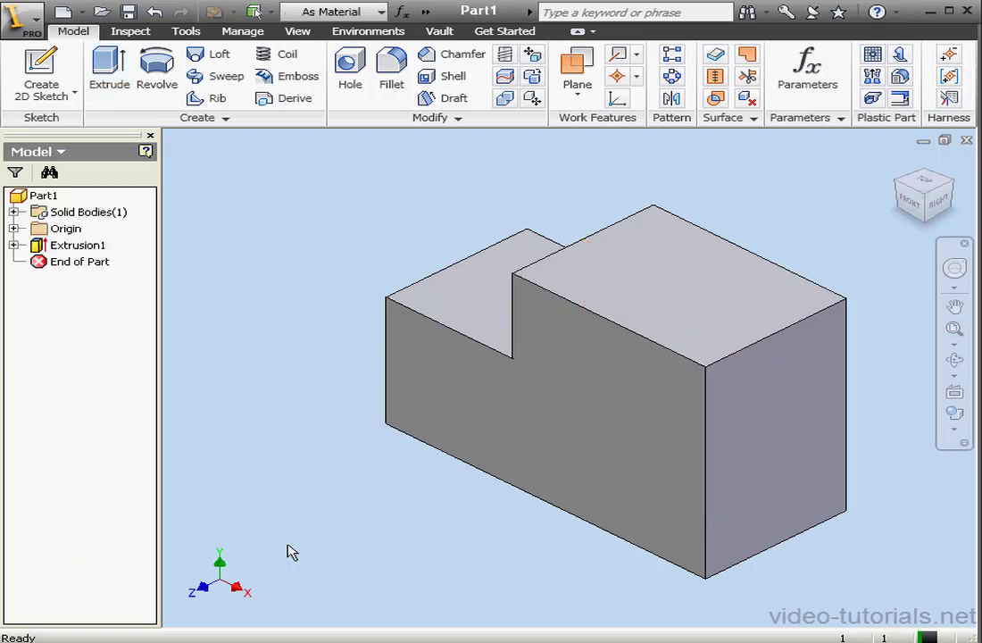
Start a constant fillet on the top edge of the taller block's end face with a 0.25 in radius.
left_click(391, 68)
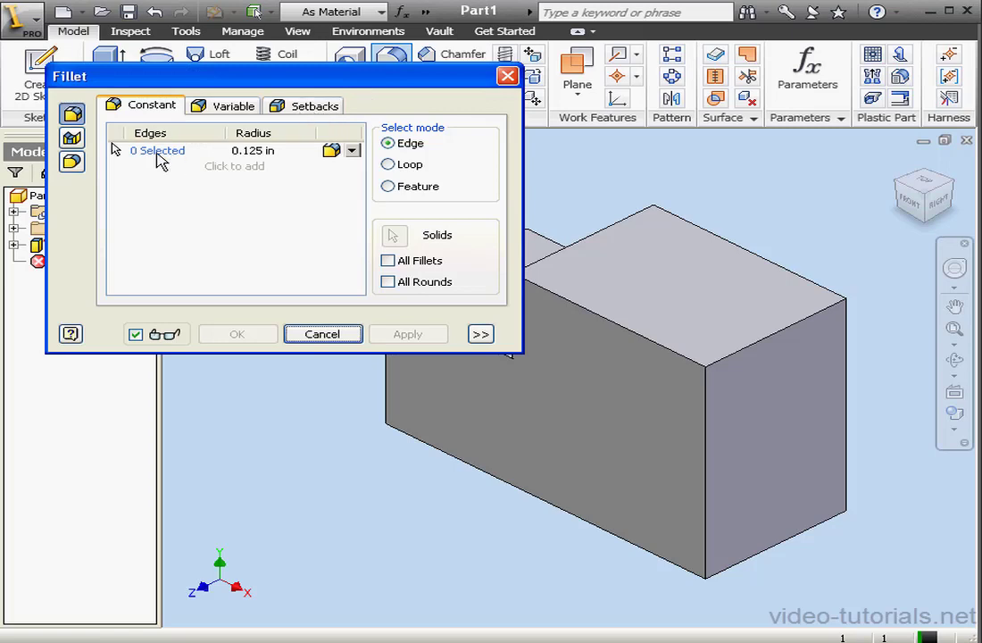
left_click(766, 345)
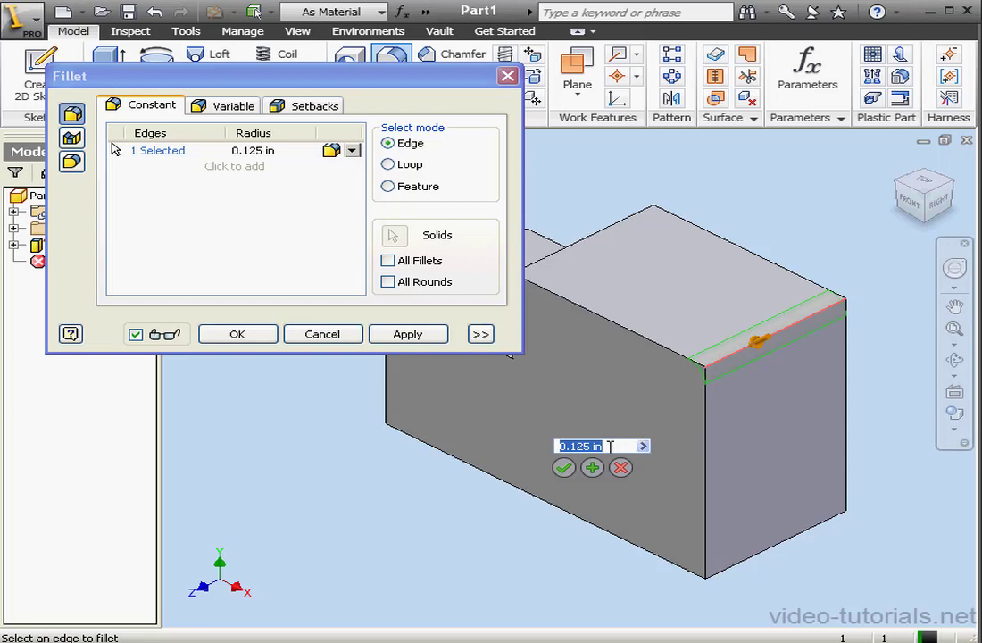
left_click_drag(610, 446, 571, 448)
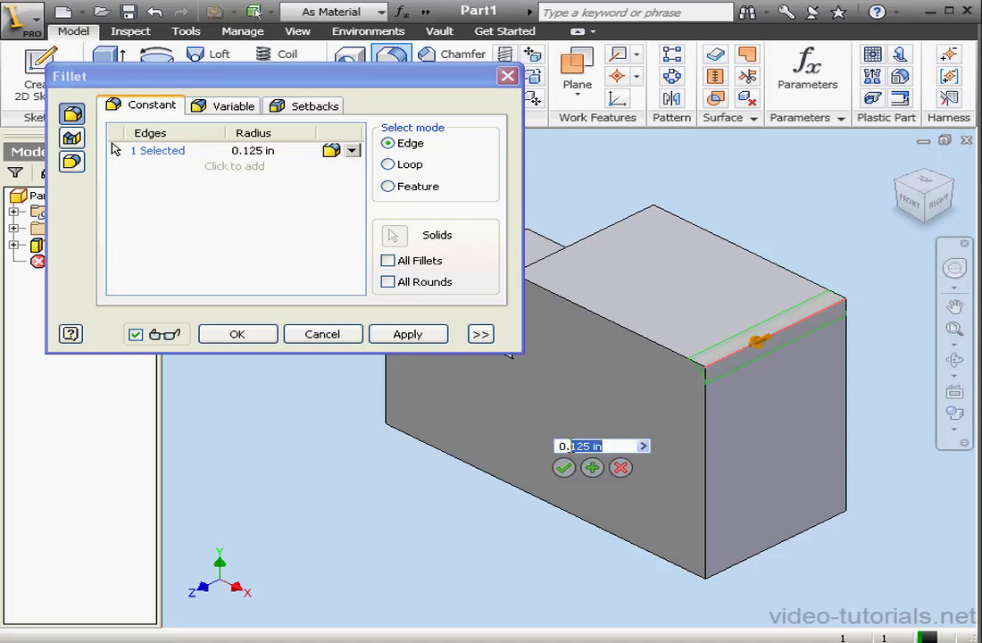
key("BackSpace")
type("25")
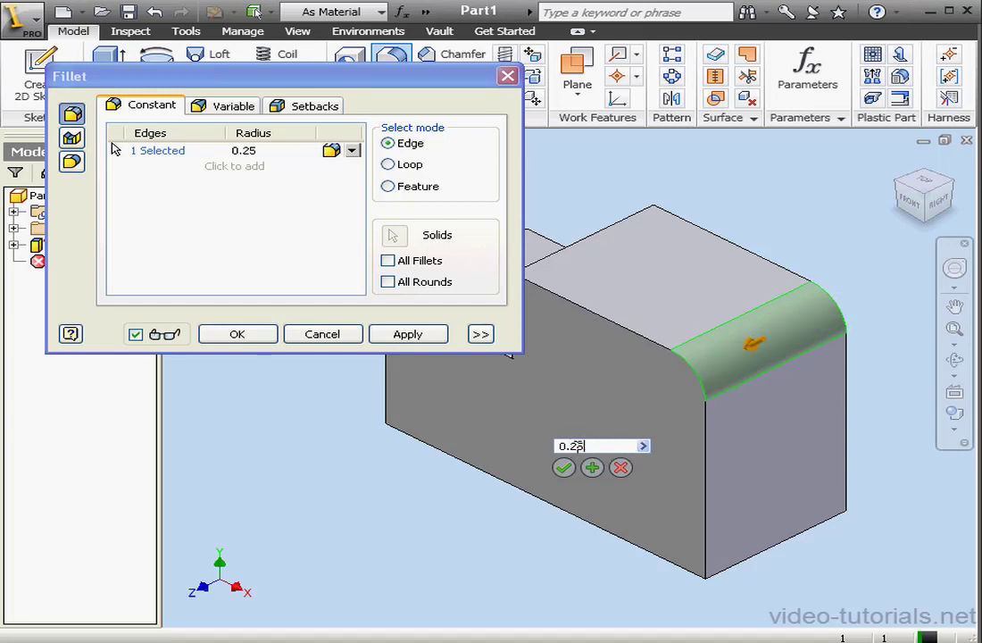
Add a second constant edge set for the taller block's front top edge with a 0.125 in radius.
left_click(212, 169)
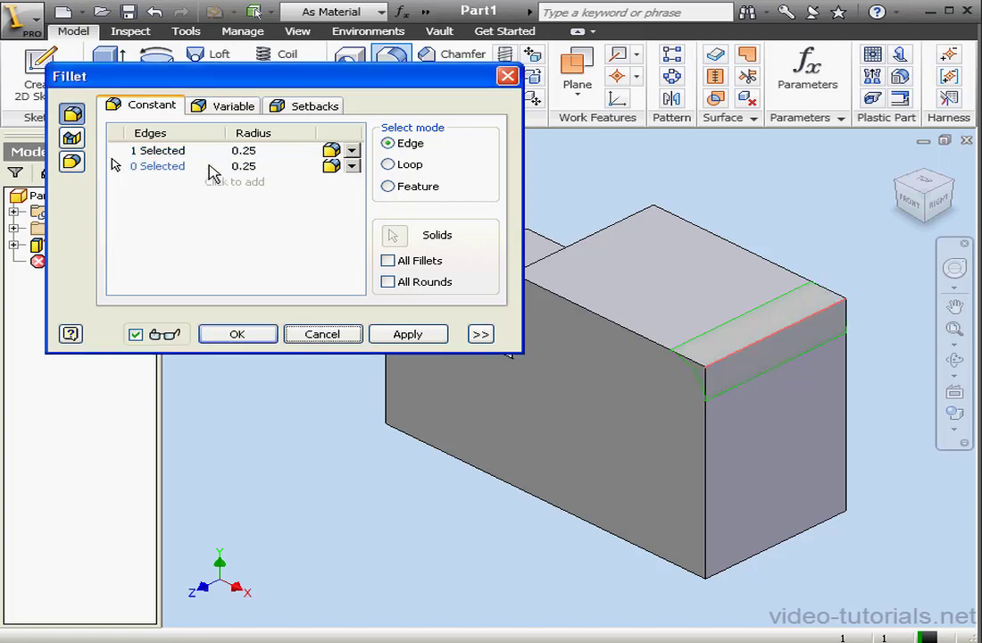
left_click(638, 334)
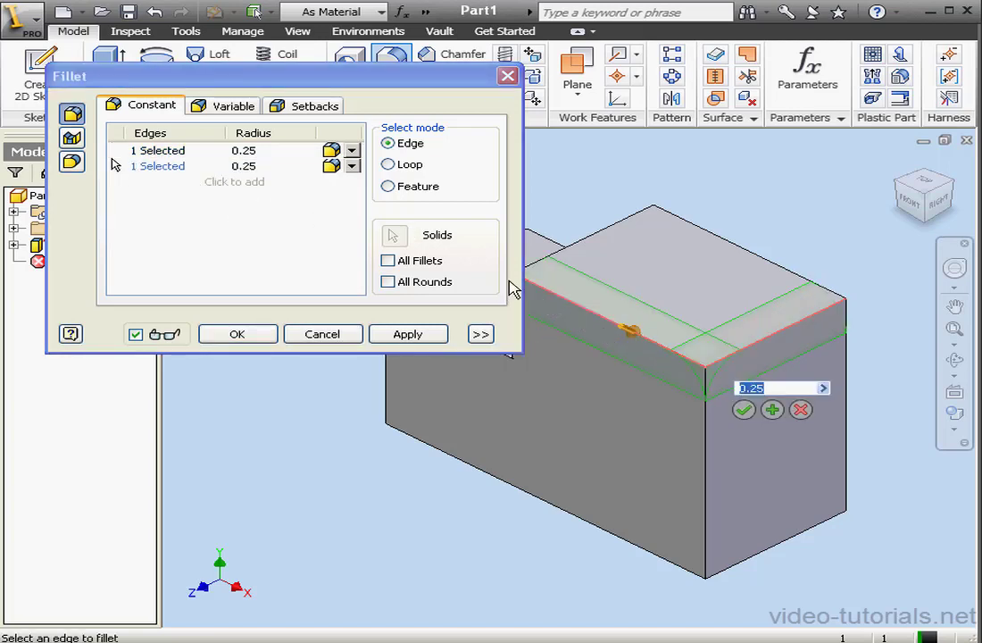
left_click(243, 166)
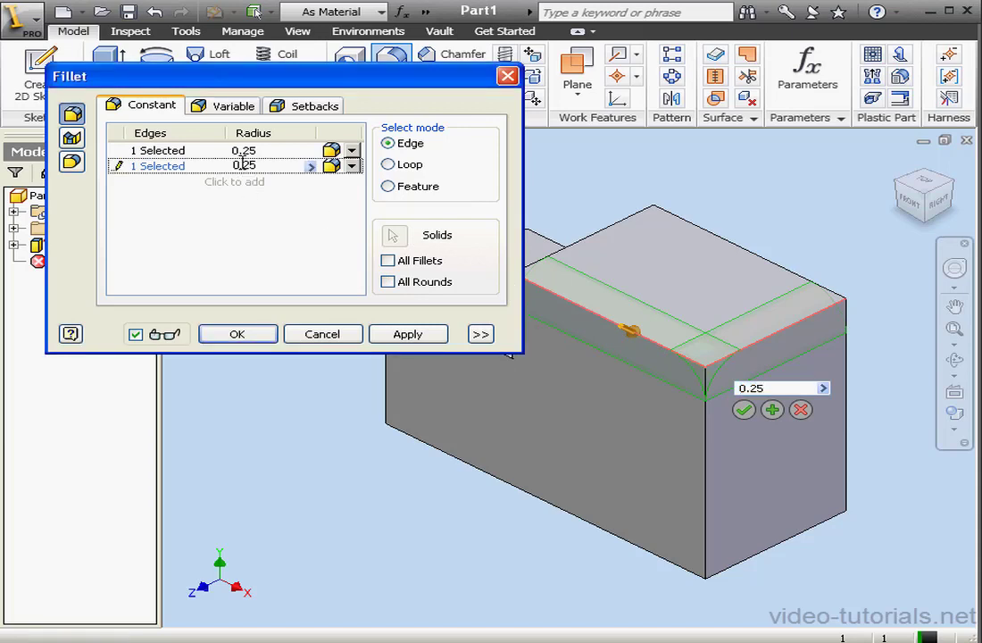
type("1")
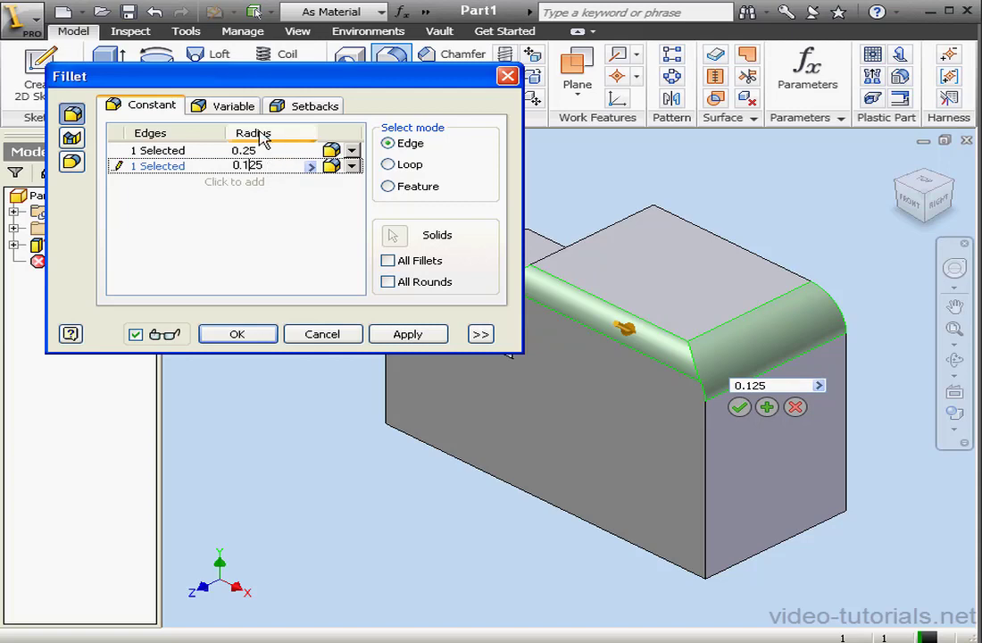
Add a variable-radius fillet on the vertical front corner edge and place an intermediate point at its middle.
left_click(234, 106)
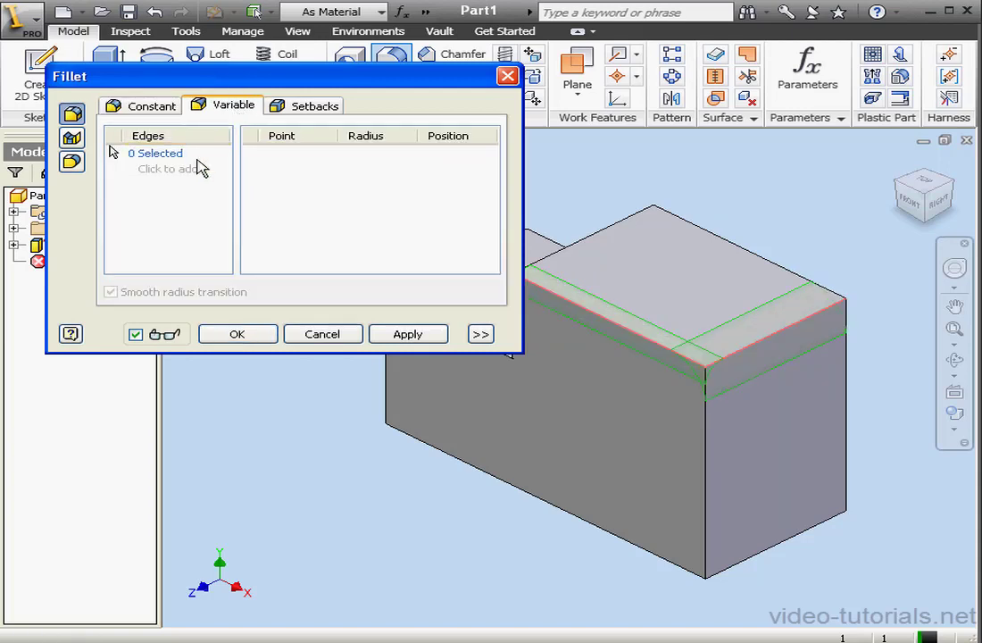
left_click(707, 464)
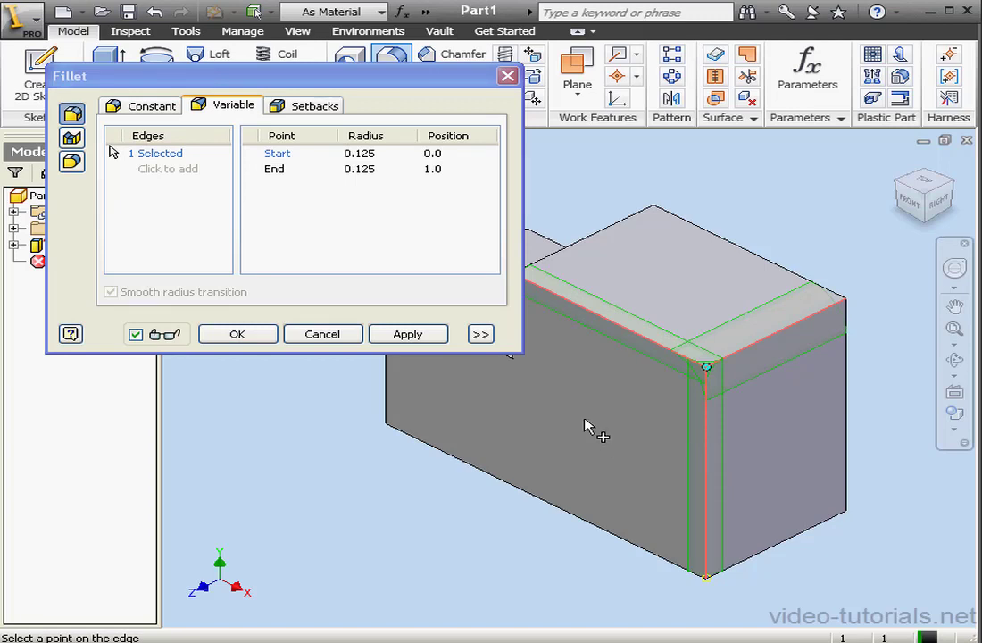
left_click(274, 170)
left_click(284, 155)
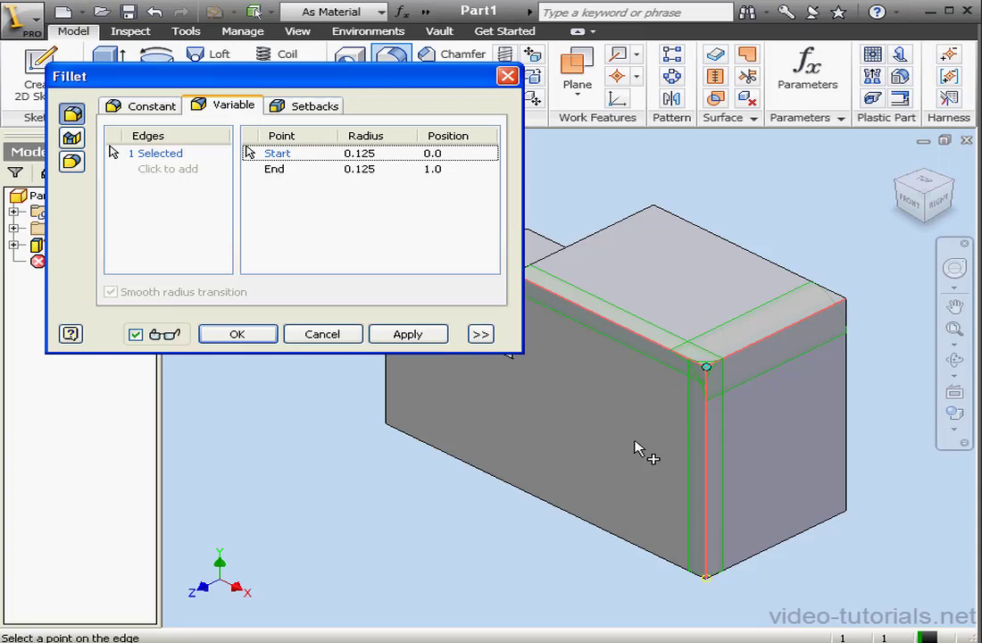
left_click(723, 469)
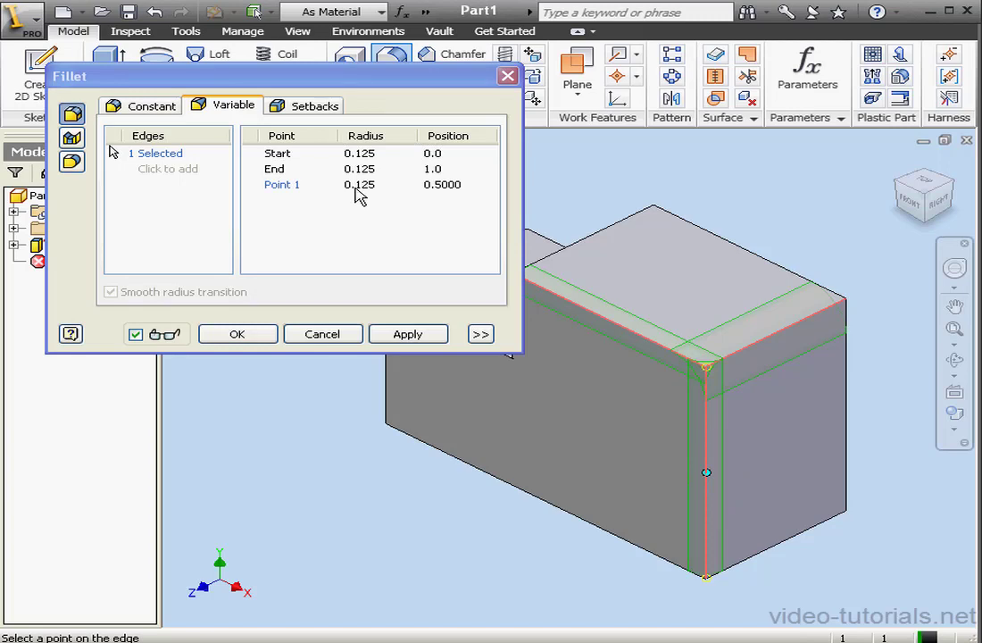
Set the intermediate point of the variable fillet to position 0.25 and radius 0.3 in.
left_click(436, 184)
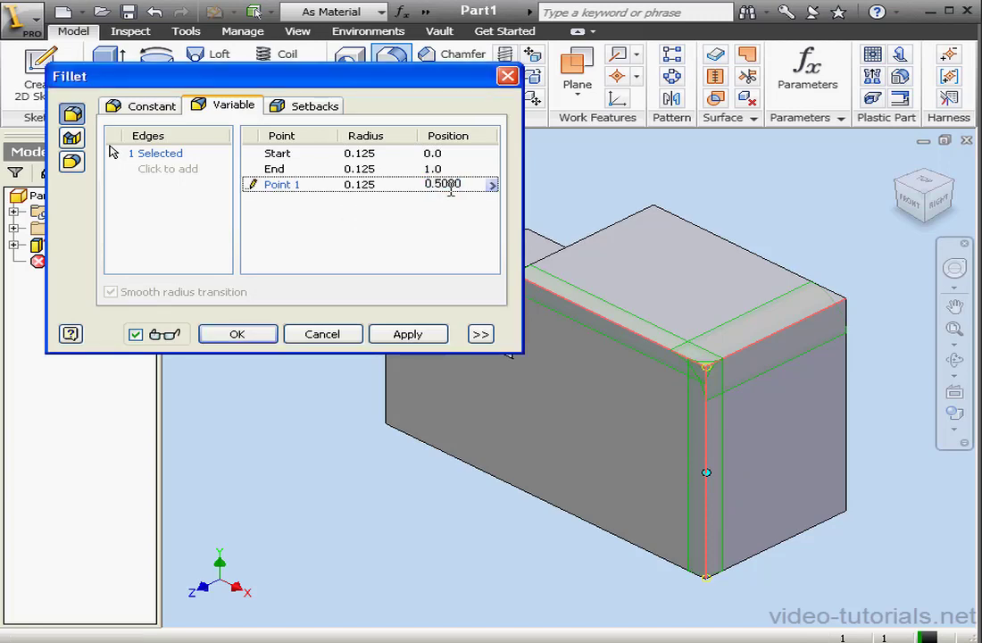
type("2")
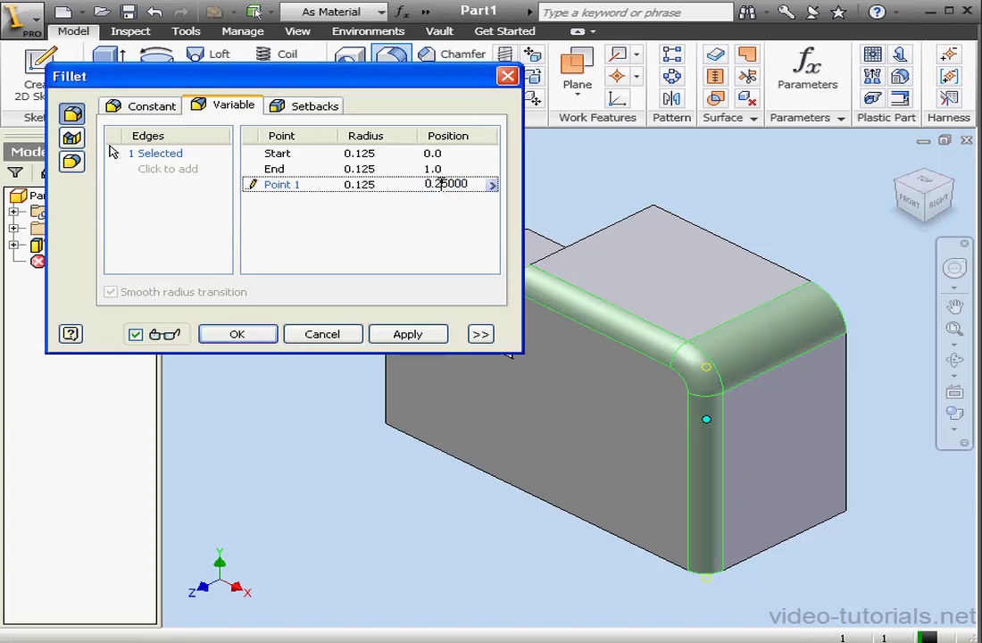
left_click(375, 184)
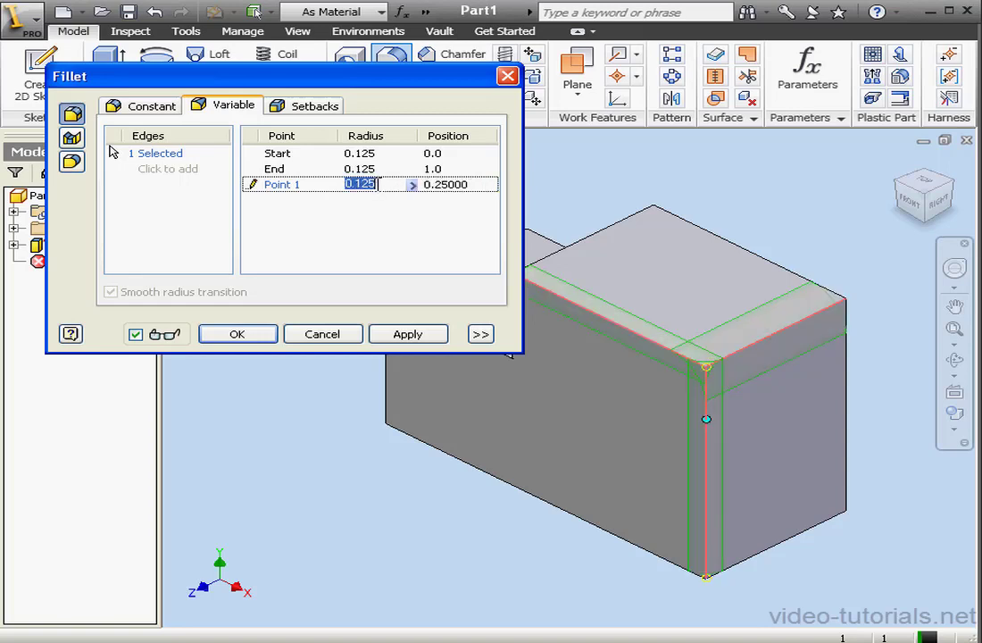
left_click_drag(376, 184, 367, 184)
type("3")
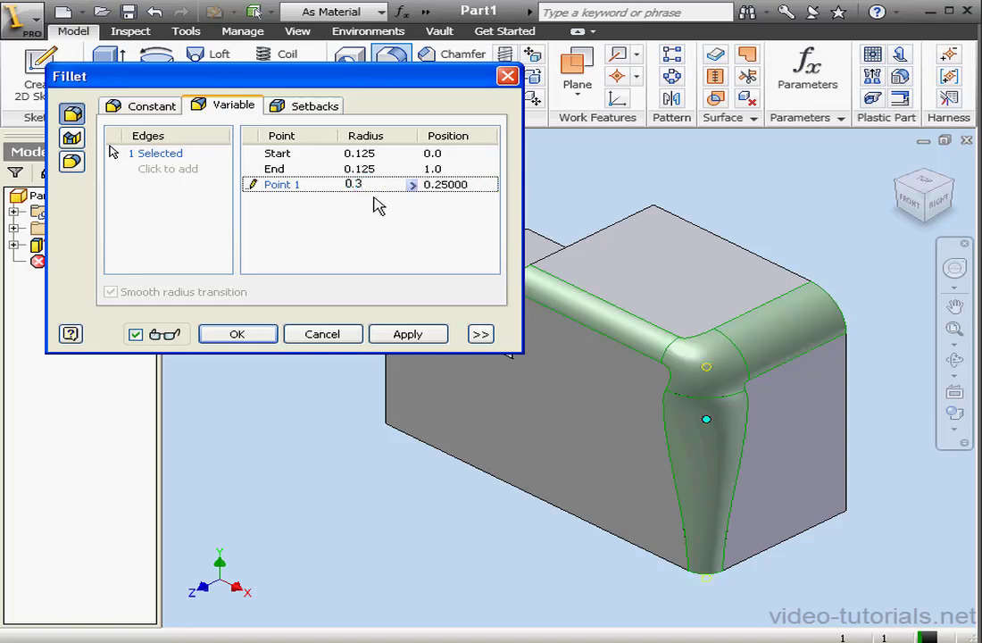
Set the End radius of the variable fillet to 0.1 in.
left_click(364, 170)
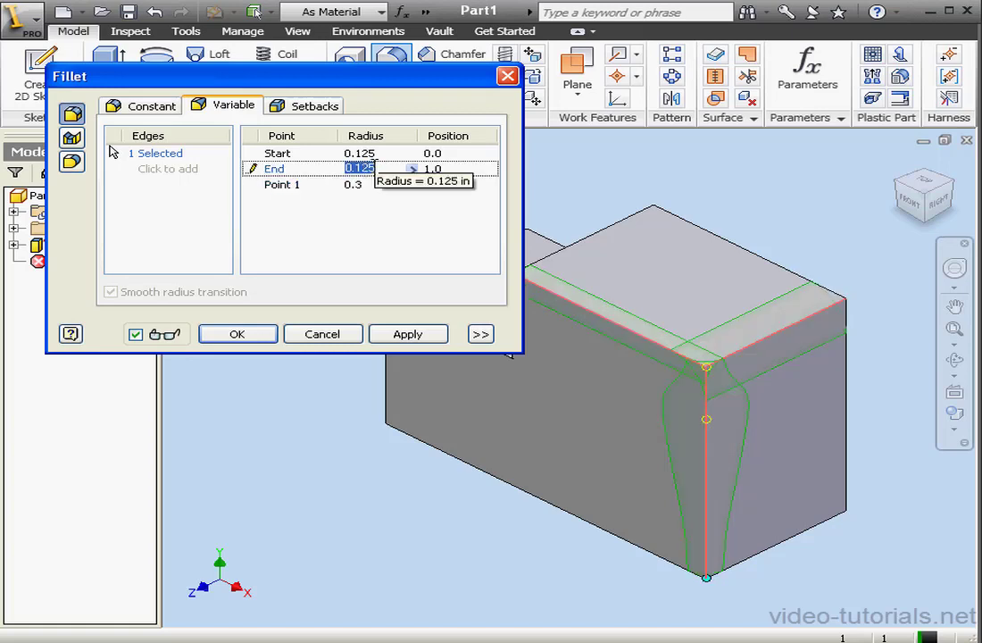
left_click(397, 170)
key("BackSpace")
key("BackSpace")
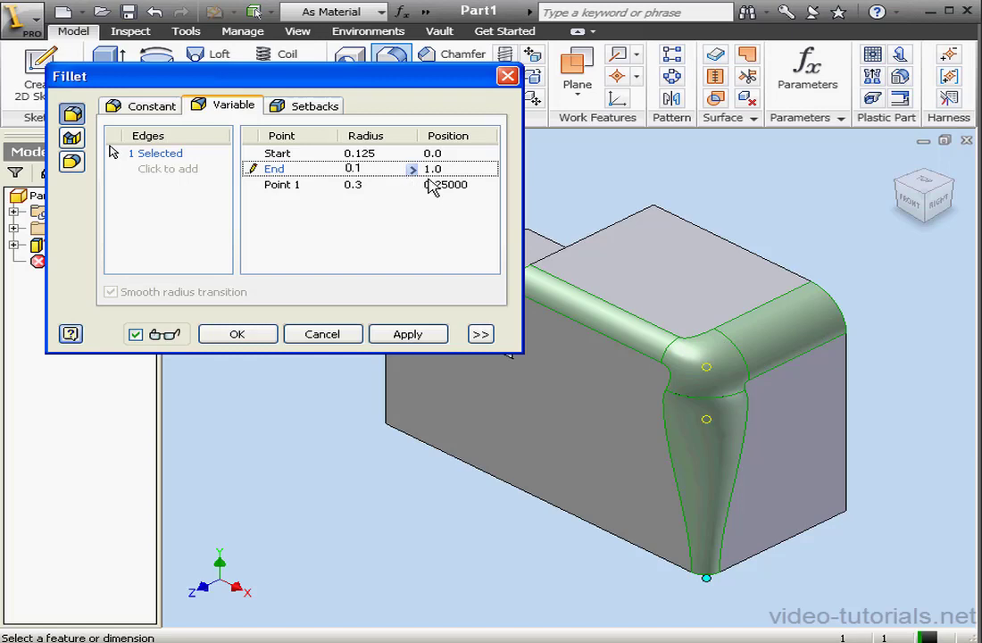
Add a setback at the corner vertex where the three filleted edges meet, with an Edge1 setback of 0.25 in.
left_click(329, 108)
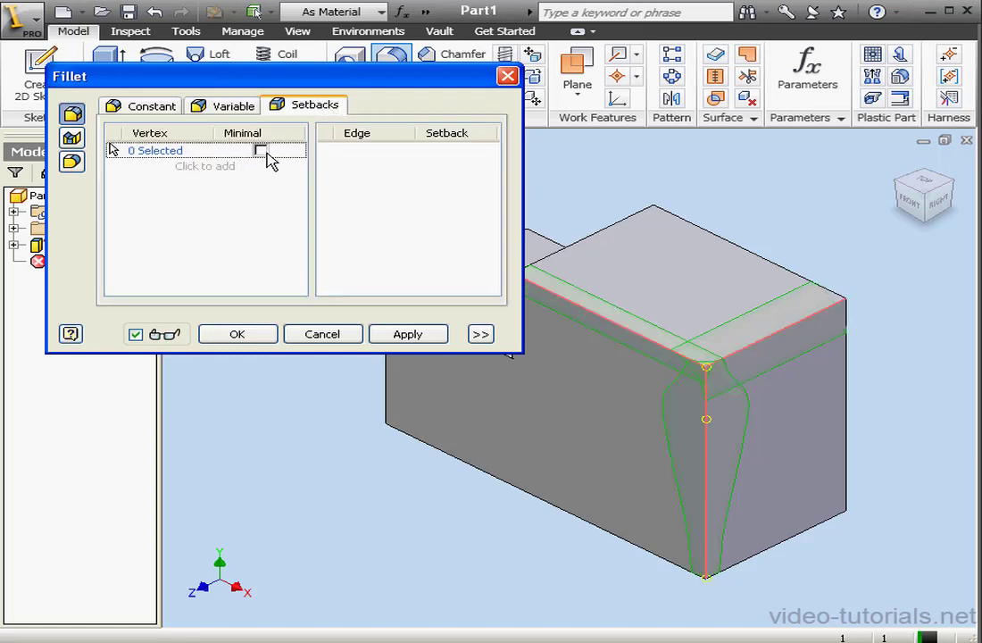
left_click(708, 368)
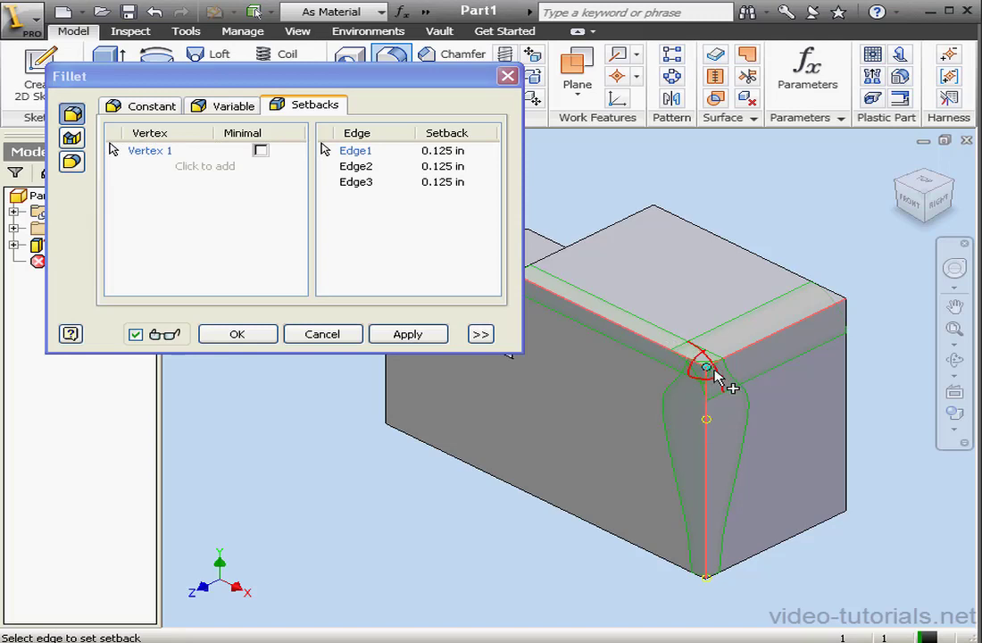
left_click(367, 168)
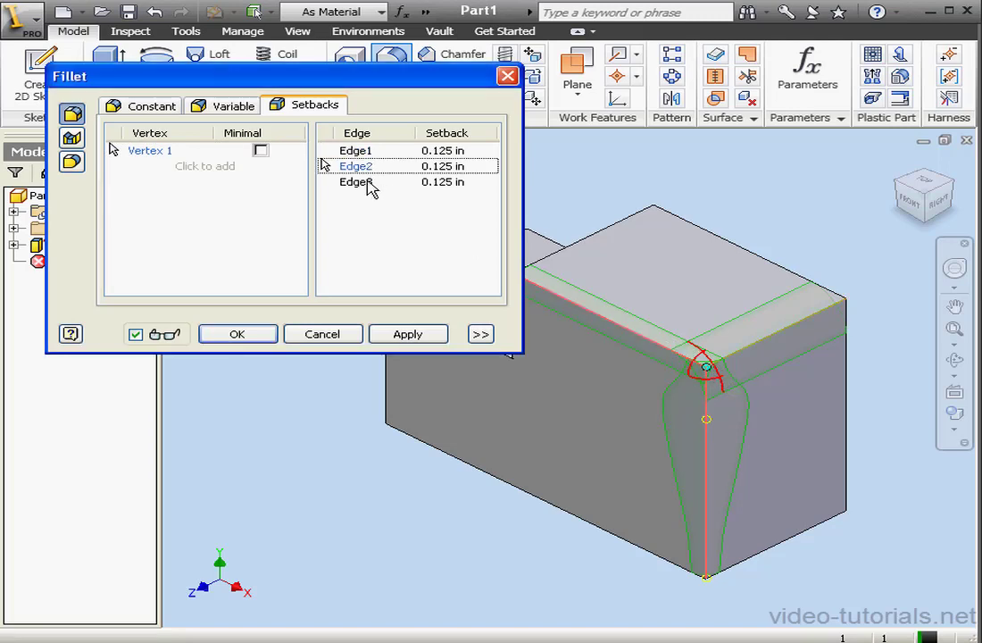
left_click(368, 183)
left_click(368, 153)
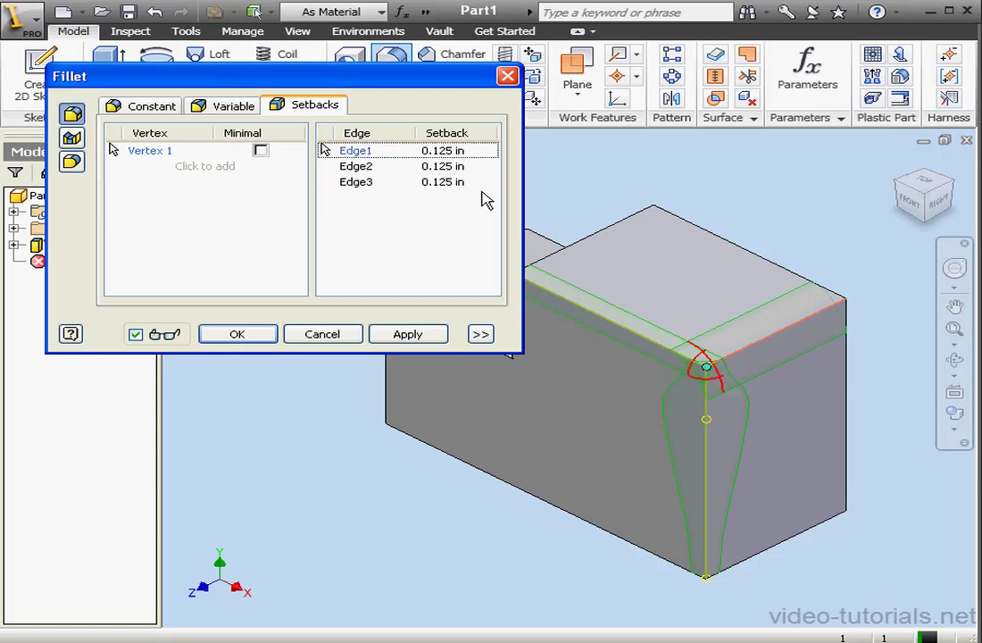
left_click(444, 150)
left_click(444, 150)
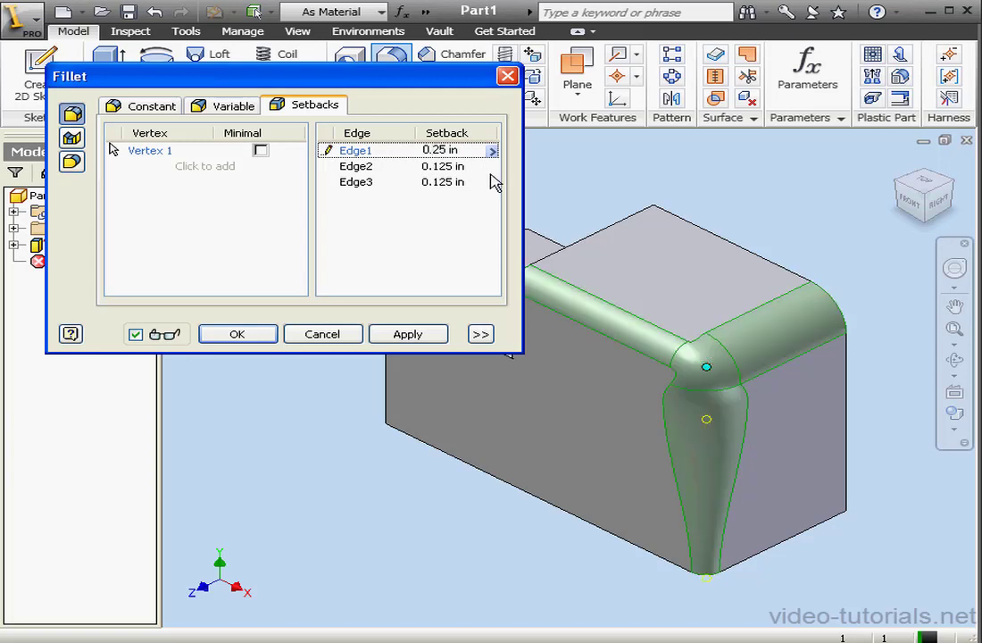
Set the Edge2 setback at the corner vertex to 0.1 in.
left_click(442, 166)
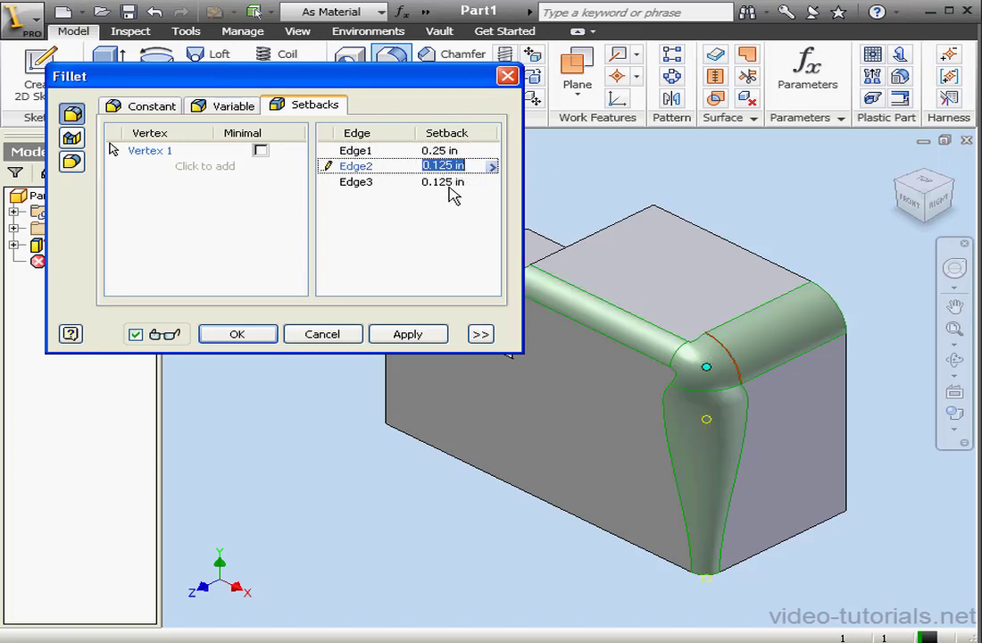
left_click(448, 165)
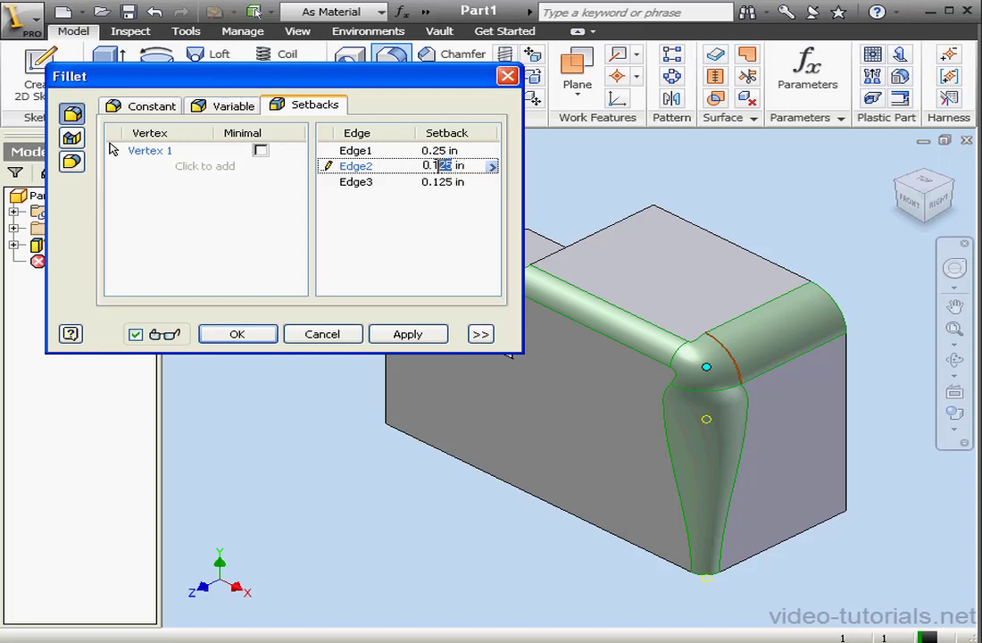
key("BackSpace")
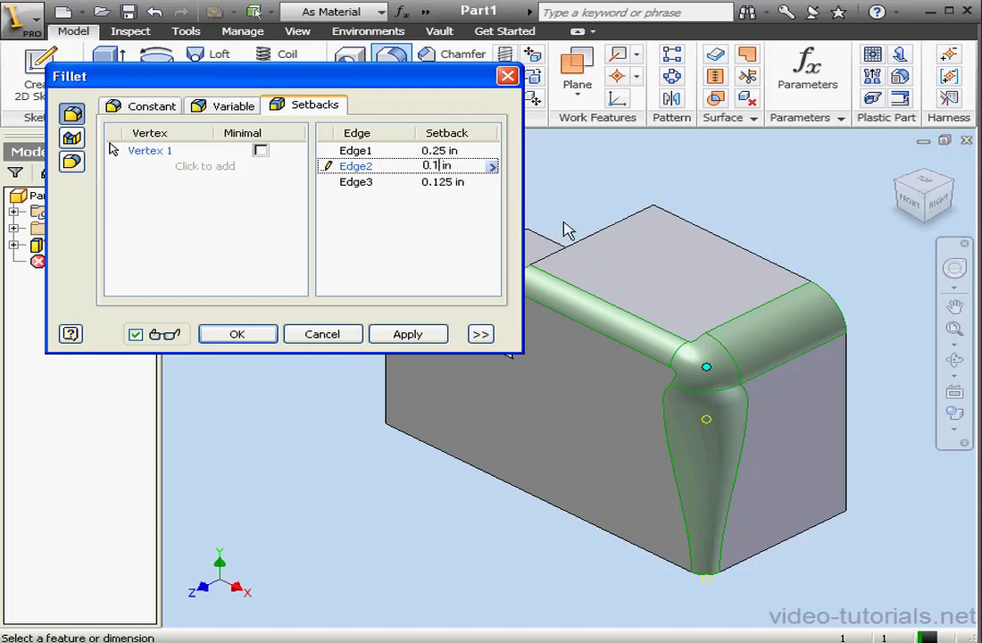
Set the Edge2 setback to 0.5 in and the Edge3 setback to 0.25 in at the corner vertex.
key("BackSpace")
type("5")
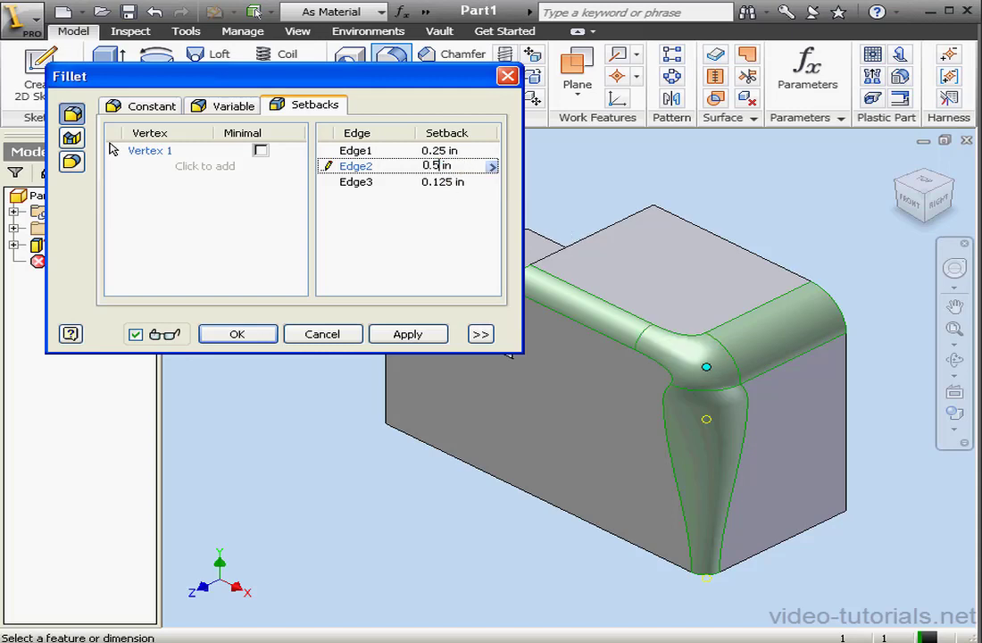
left_click(388, 181)
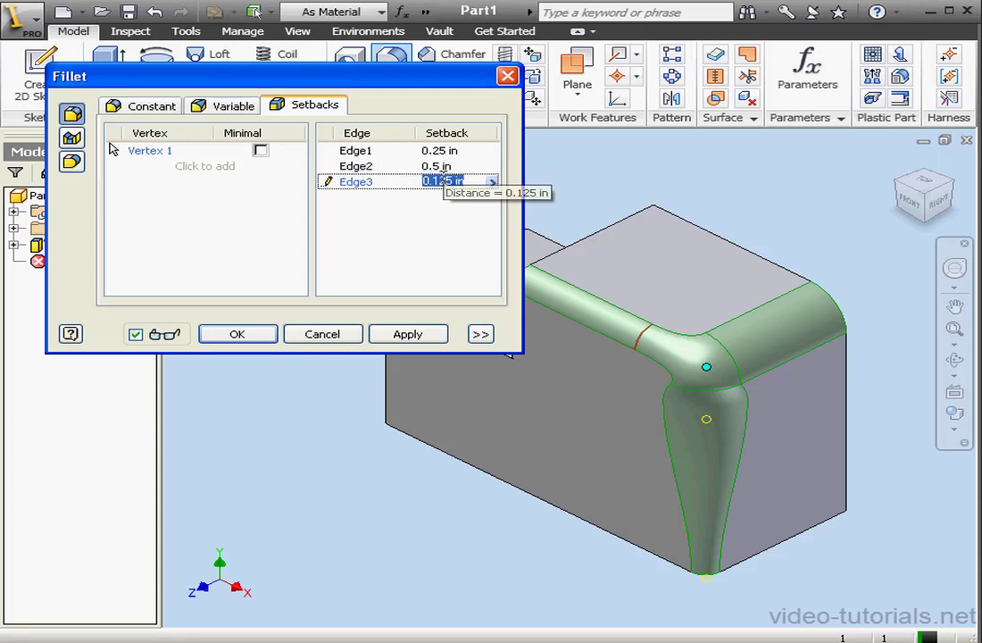
left_click(447, 181)
left_click(445, 181)
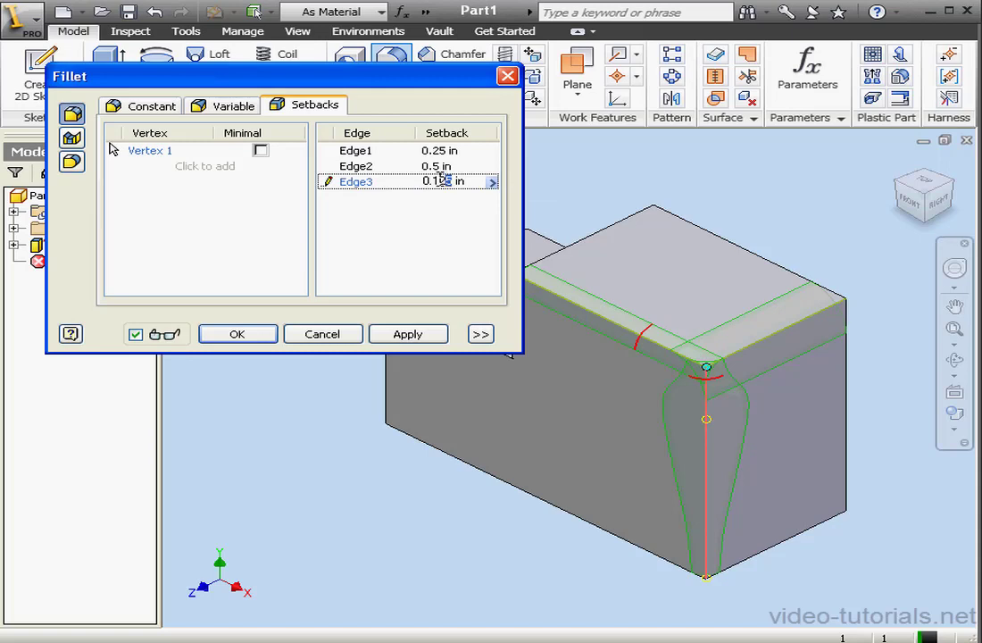
key("BackSpace")
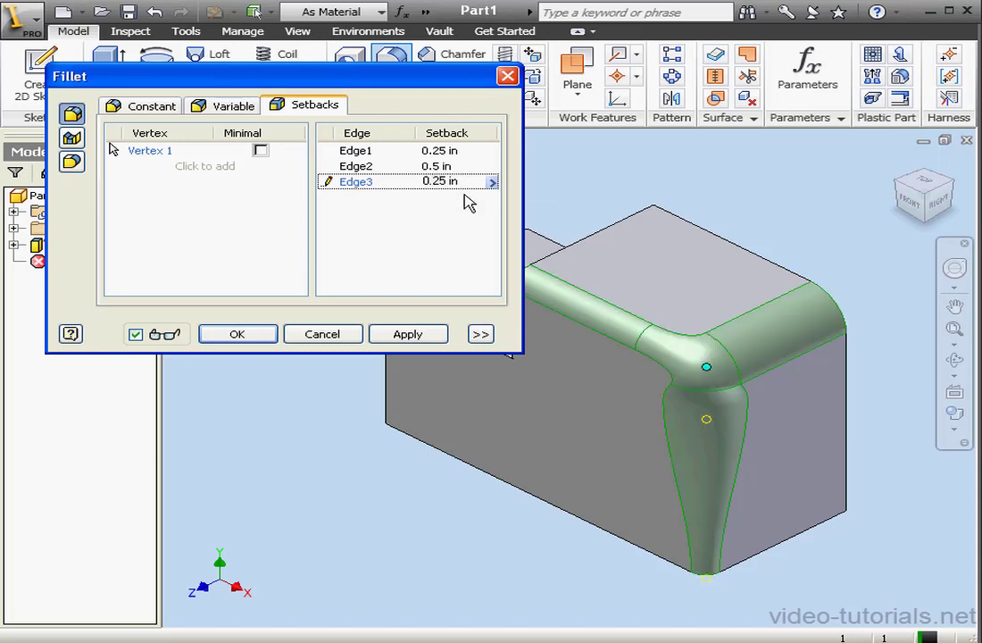
Check which model edge each of the three setbacks belongs to, and apply the fillet.
left_click(362, 167)
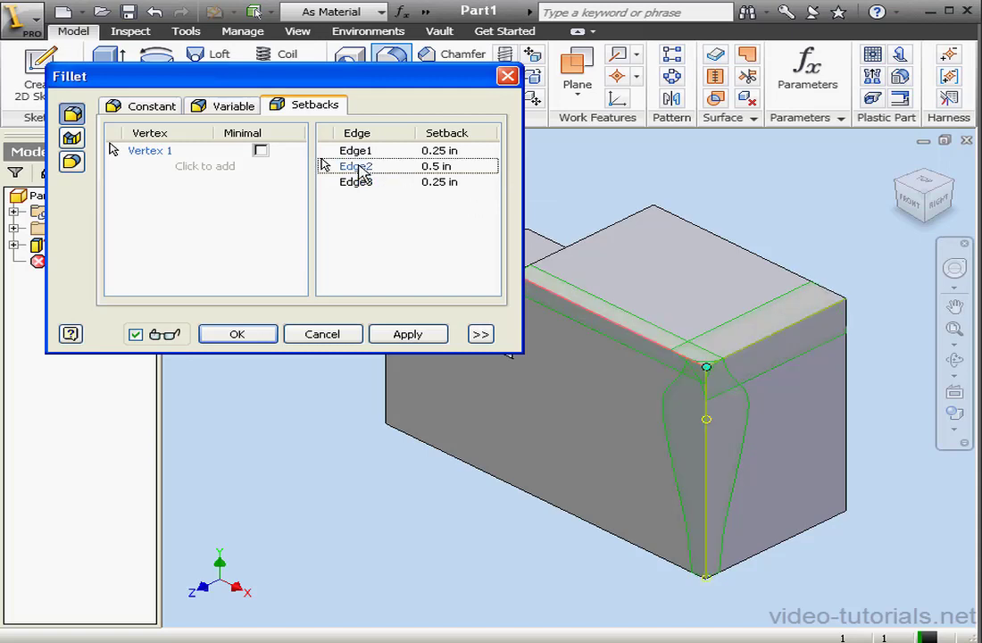
left_click(368, 151)
left_click(369, 167)
left_click(368, 182)
left_click(362, 167)
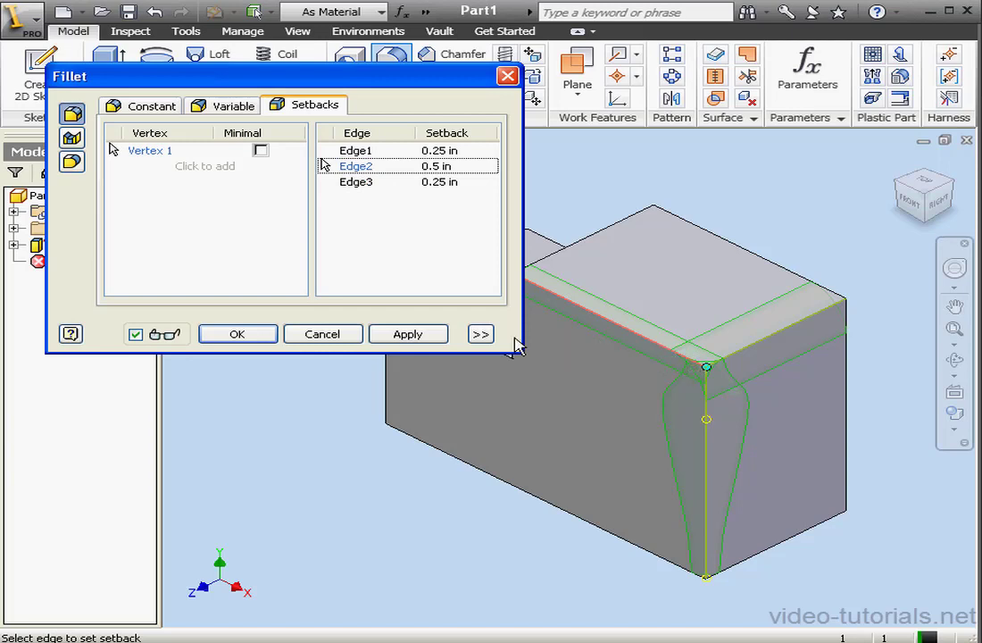
left_click(407, 335)
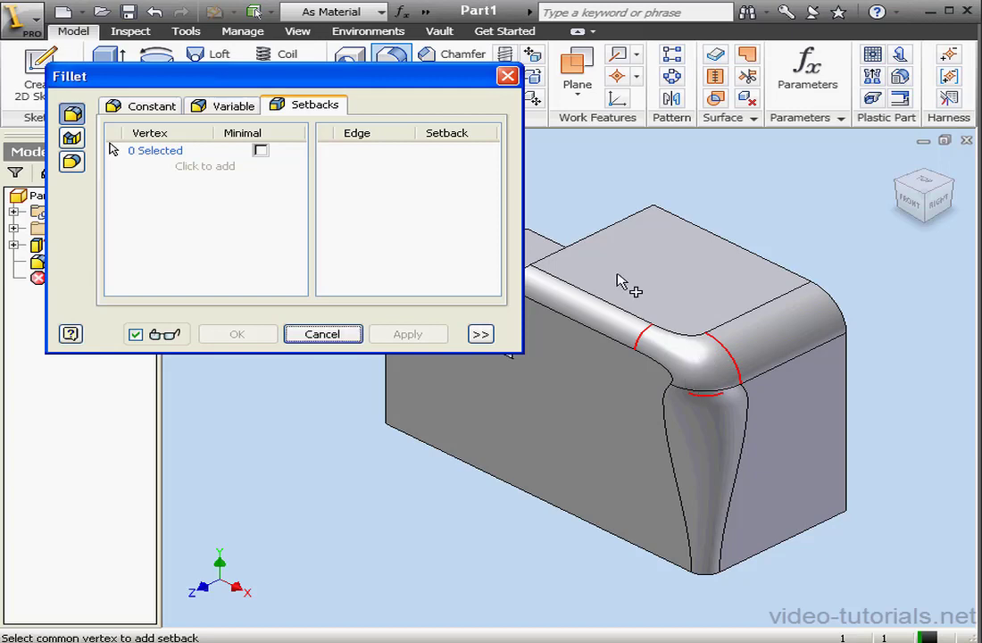
Try a constant 0.125 in fillet in Loop mode on the edge loop containing the right face's rear vertical edge.
left_click_drag(387, 79, 492, 62)
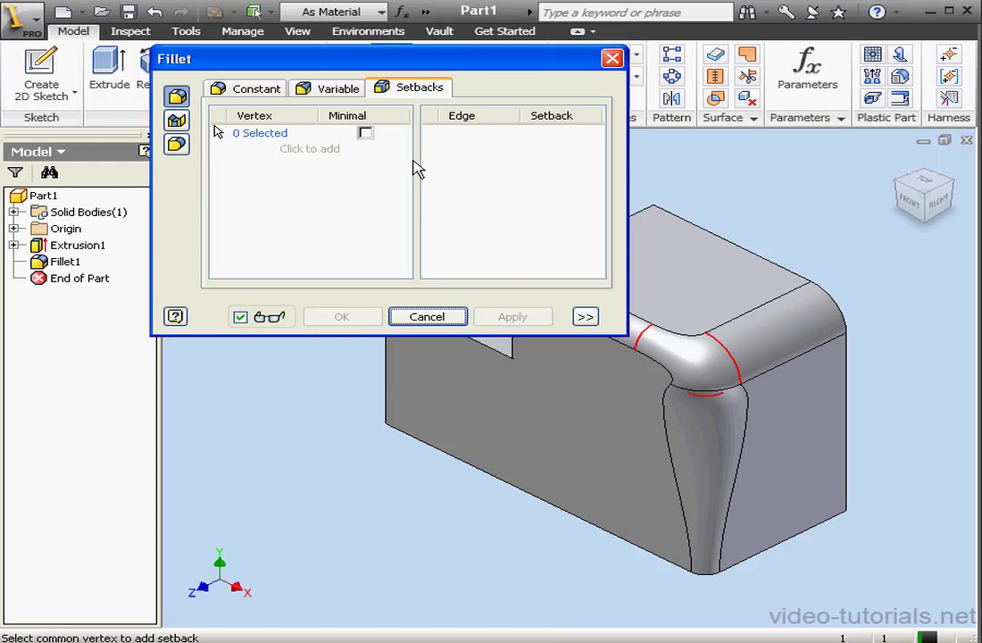
left_click(260, 89)
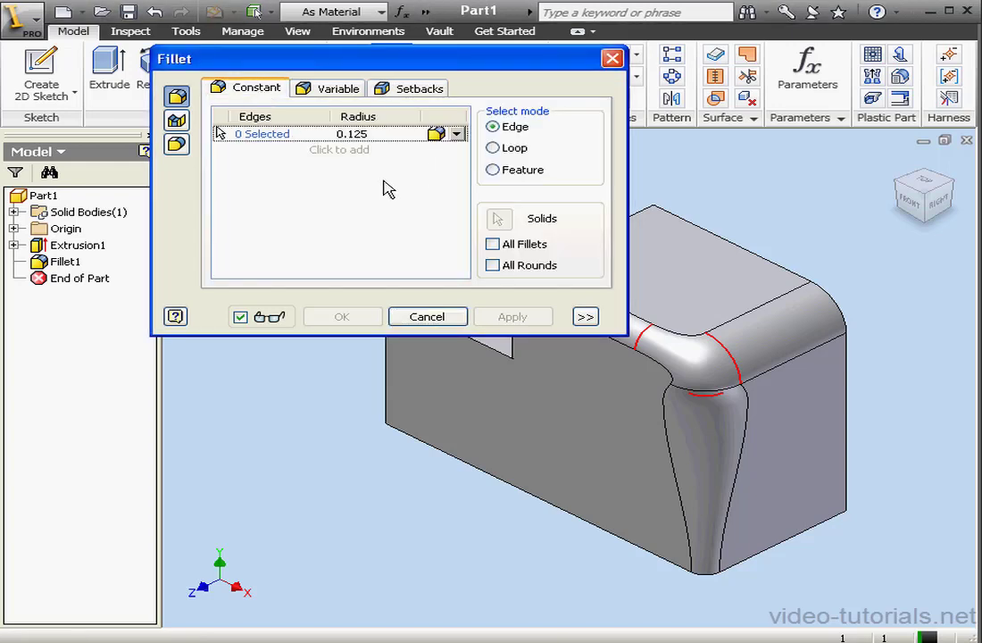
left_click(493, 148)
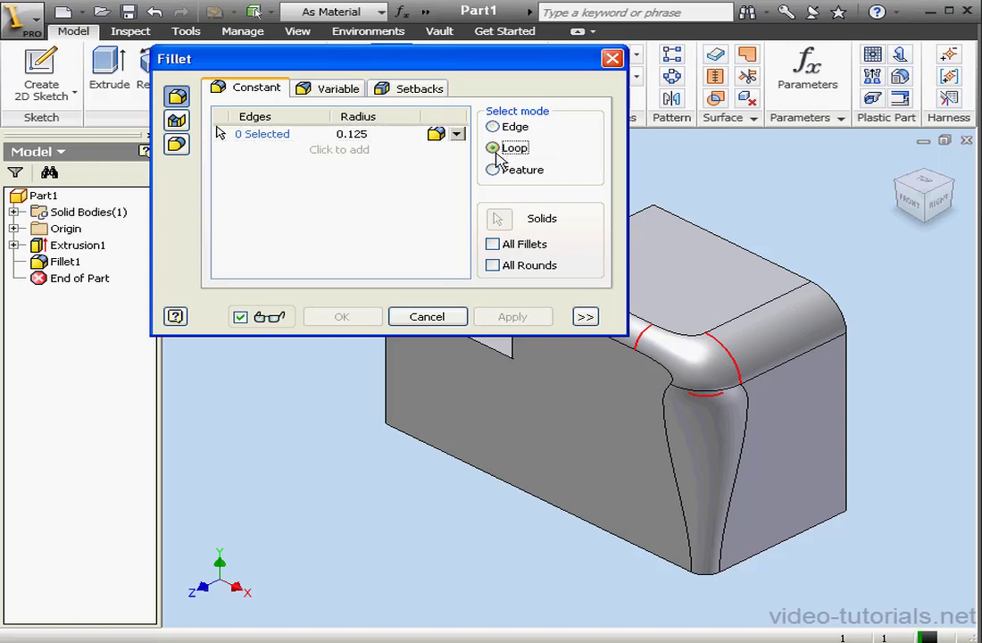
left_click(849, 425)
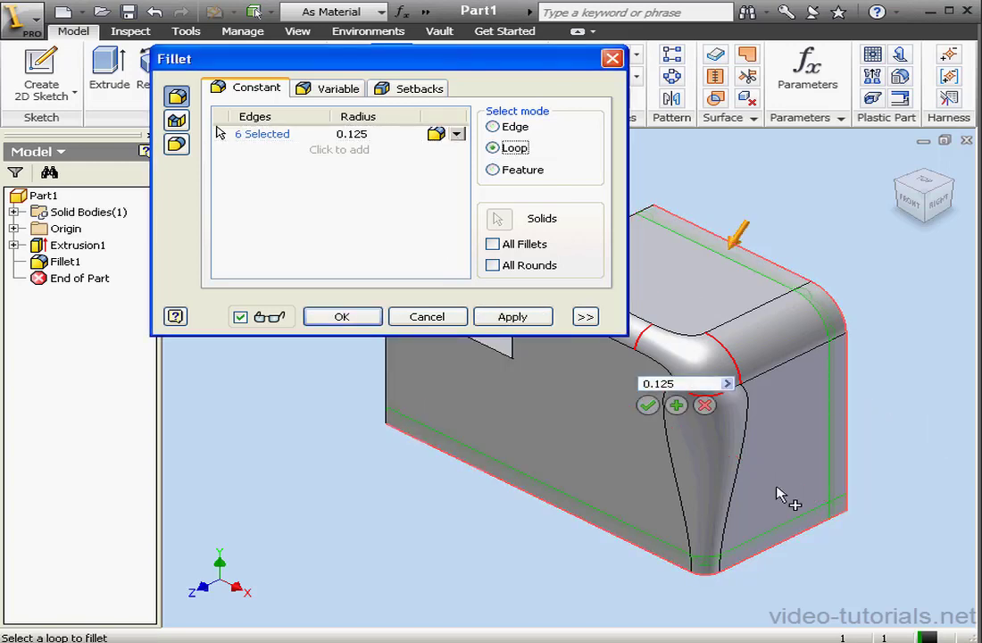
left_click(532, 320)
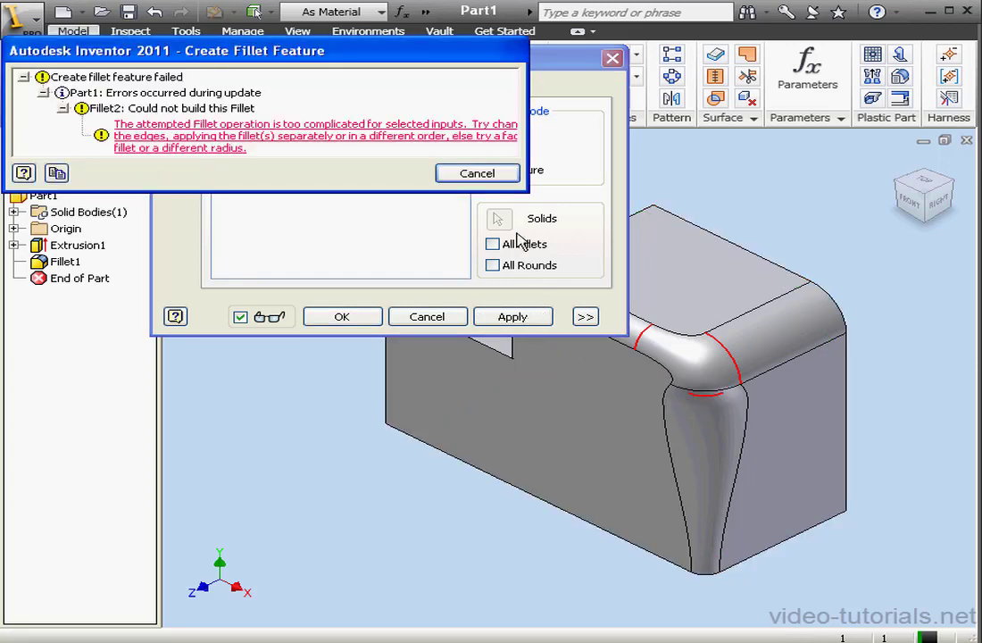
Reduce the loop fillet's constant radius to 0.025 in and apply it.
left_click(486, 175)
left_click(353, 133)
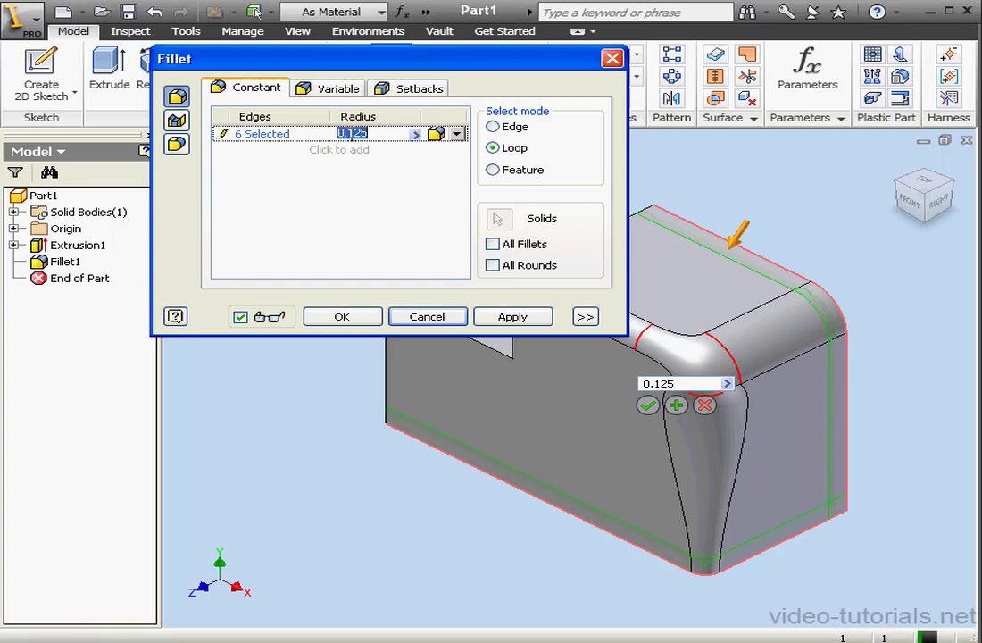
left_click(350, 133)
key("BackSpace")
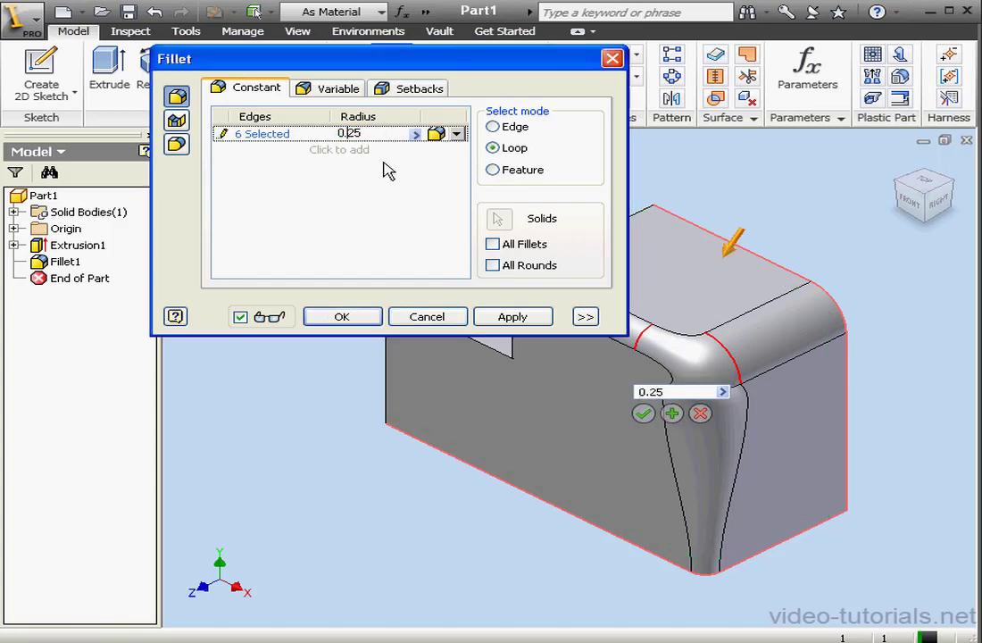
type("0")
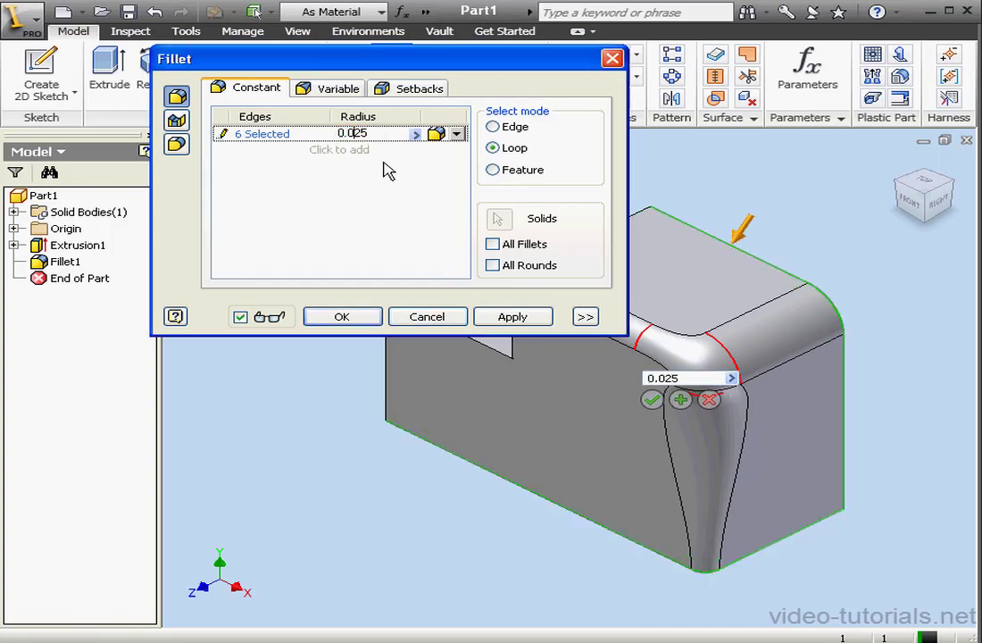
left_click(530, 318)
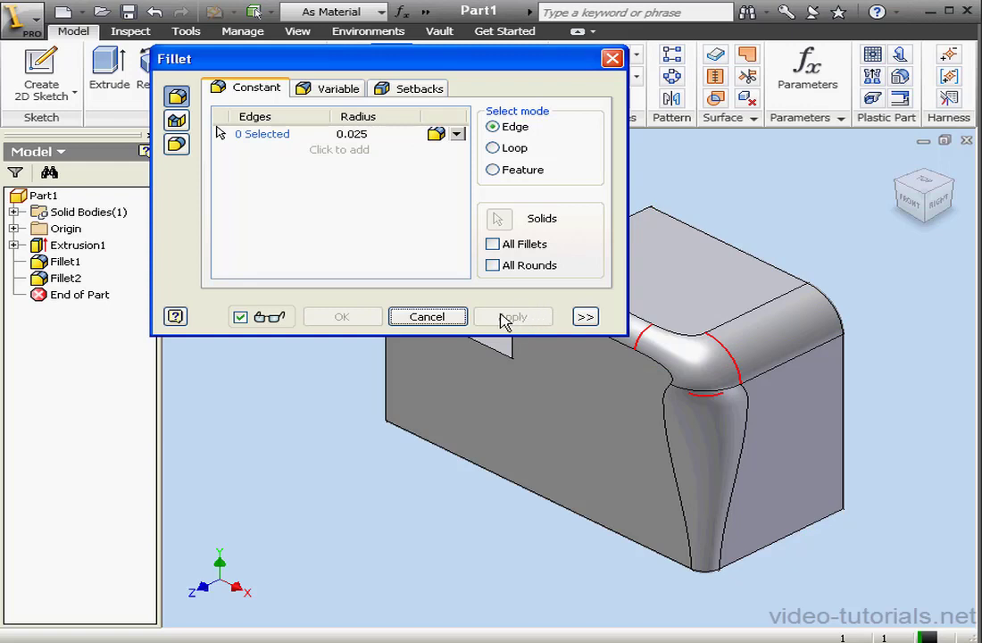
Apply a constant fillet to all rounds of the block with a radius of 0.125 in.
left_click(493, 265)
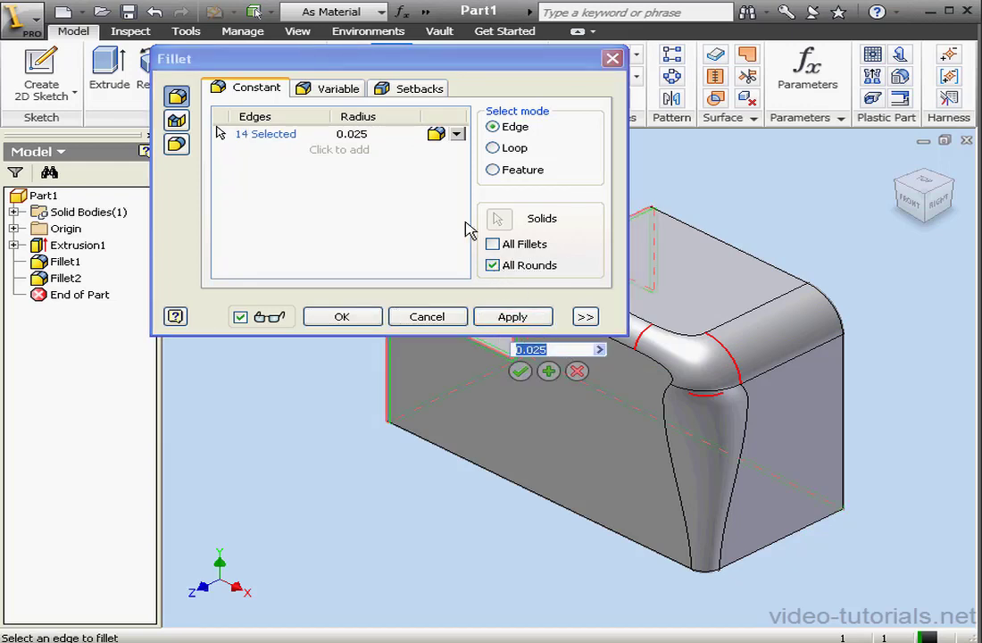
left_click(351, 134)
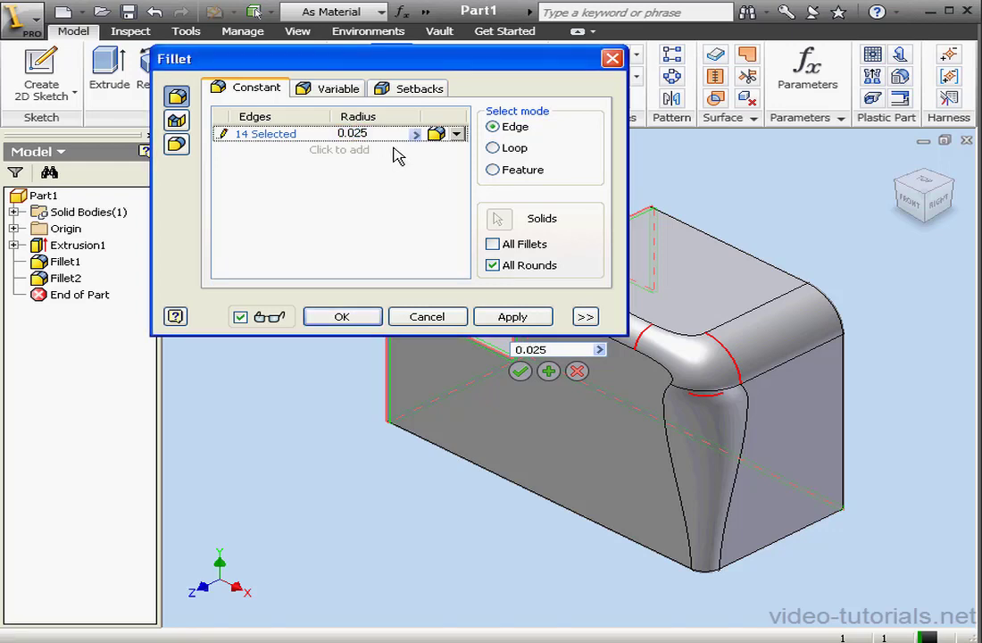
key("BackSpace")
type("1")
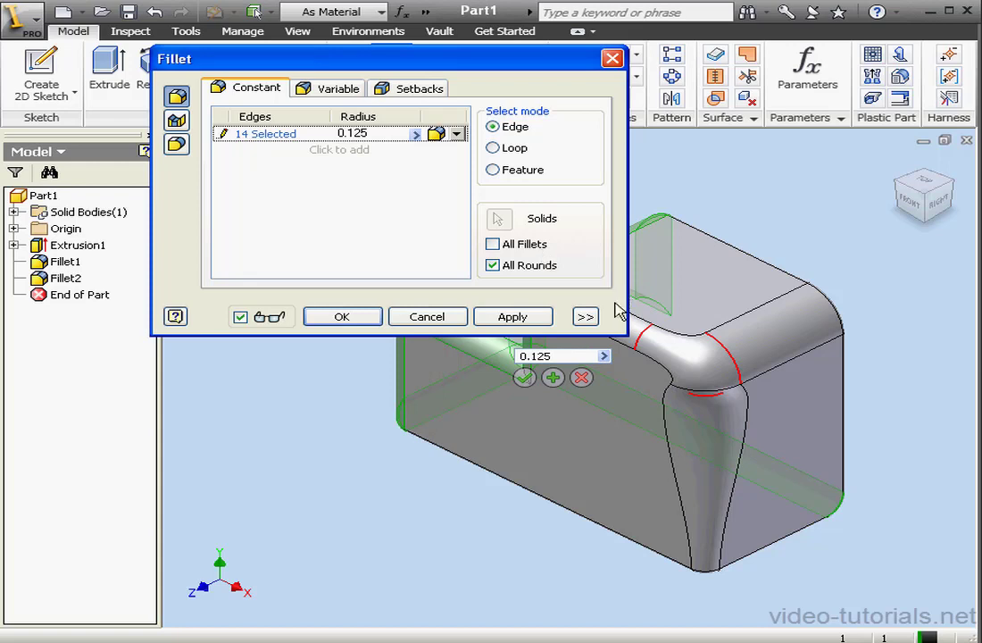
left_click(527, 321)
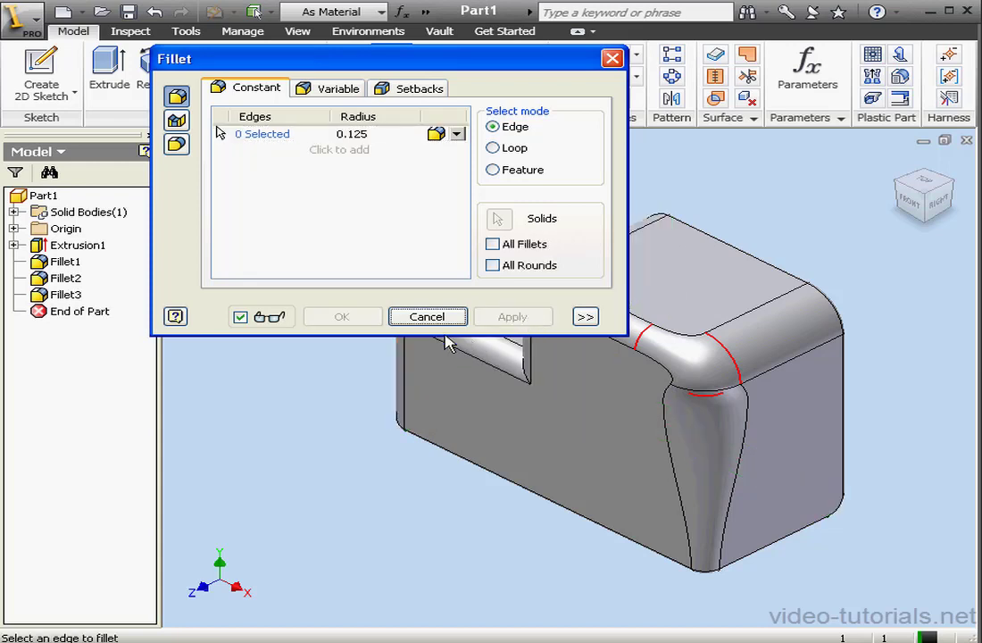
Leave the Fillet command and delete the three fillet features from the part.
left_click(426, 317)
left_click(66, 262)
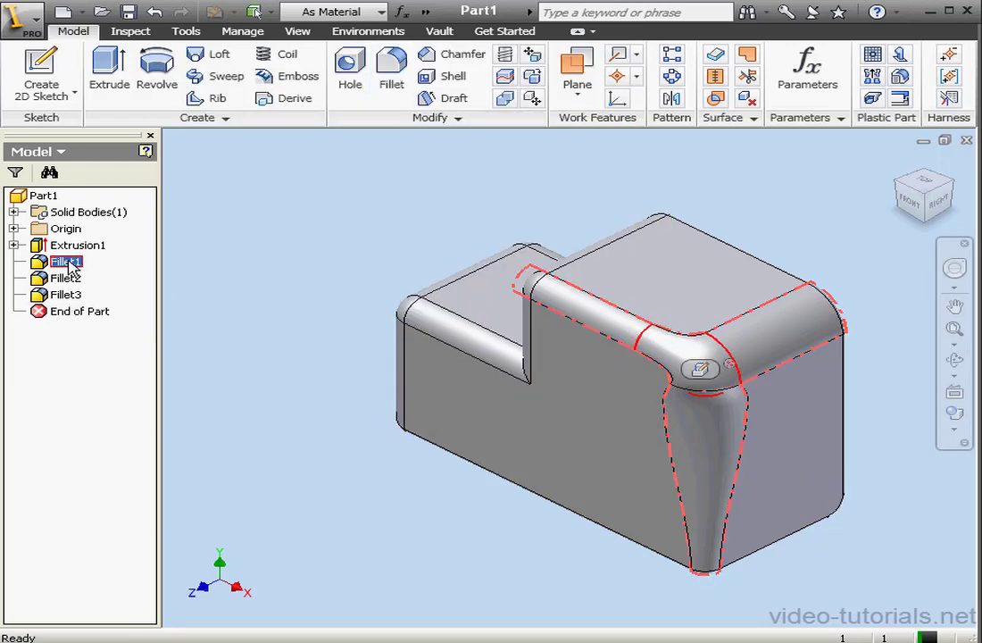
left_click(70, 278, "ctrl")
left_click(72, 295, "ctrl")
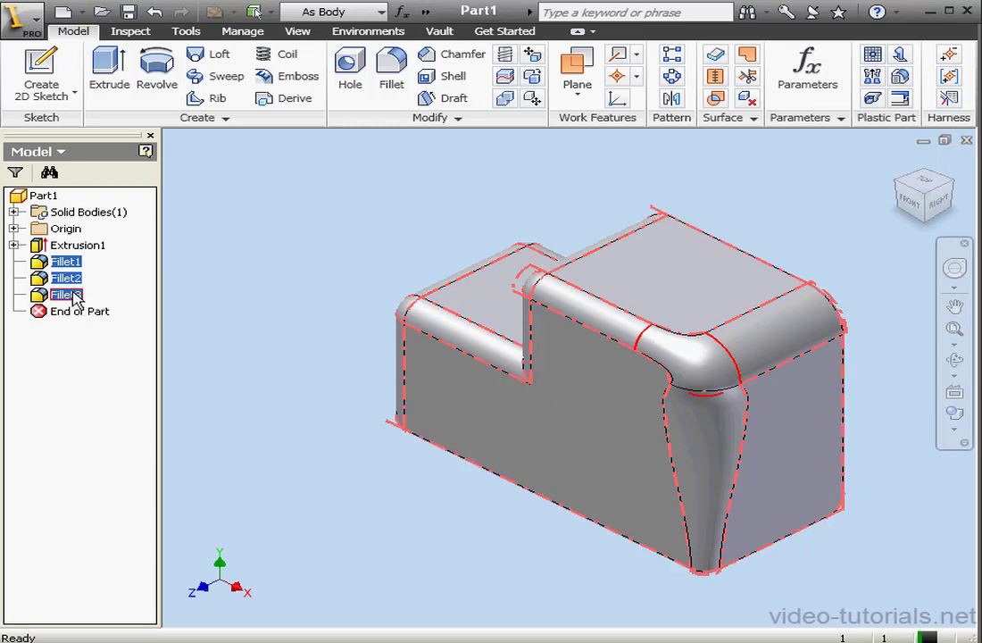
right_click(76, 299)
left_click(116, 329)
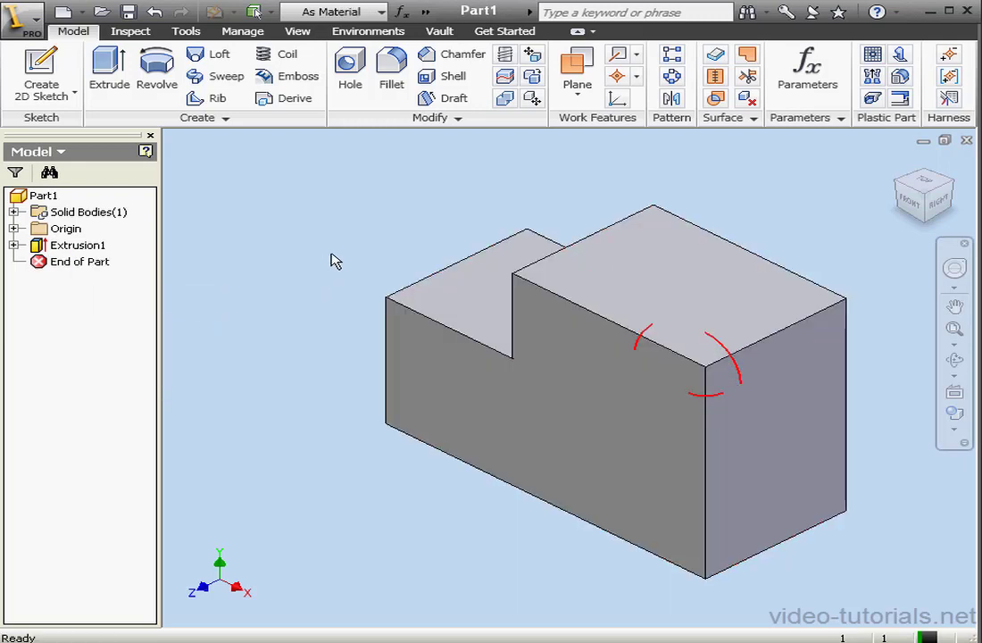
Create a face fillet with a 0.496 in radius between the block's front face and its upper top face.
left_click(391, 73)
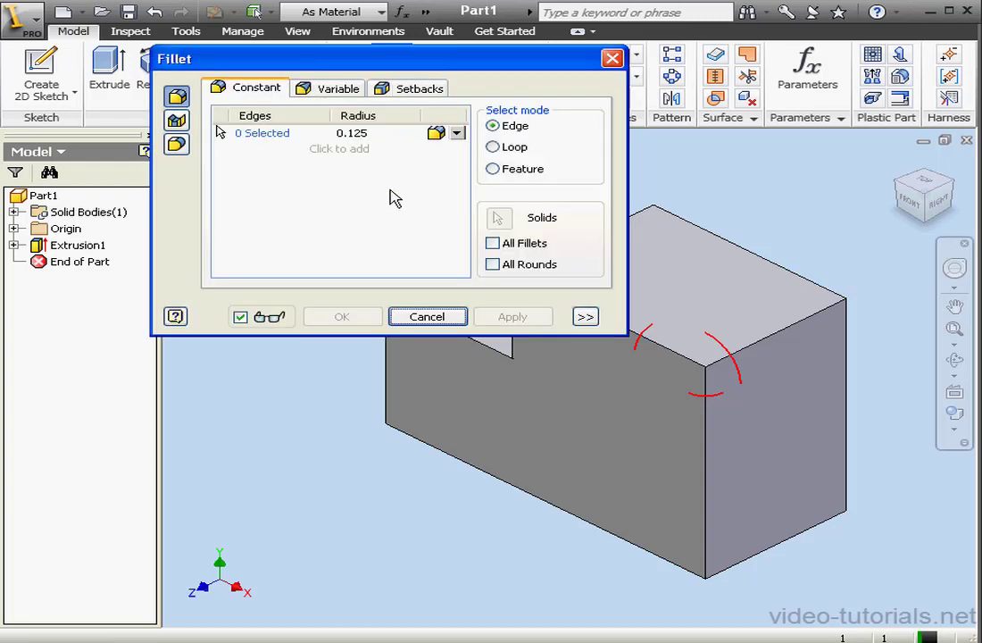
left_click_drag(368, 61, 249, 40)
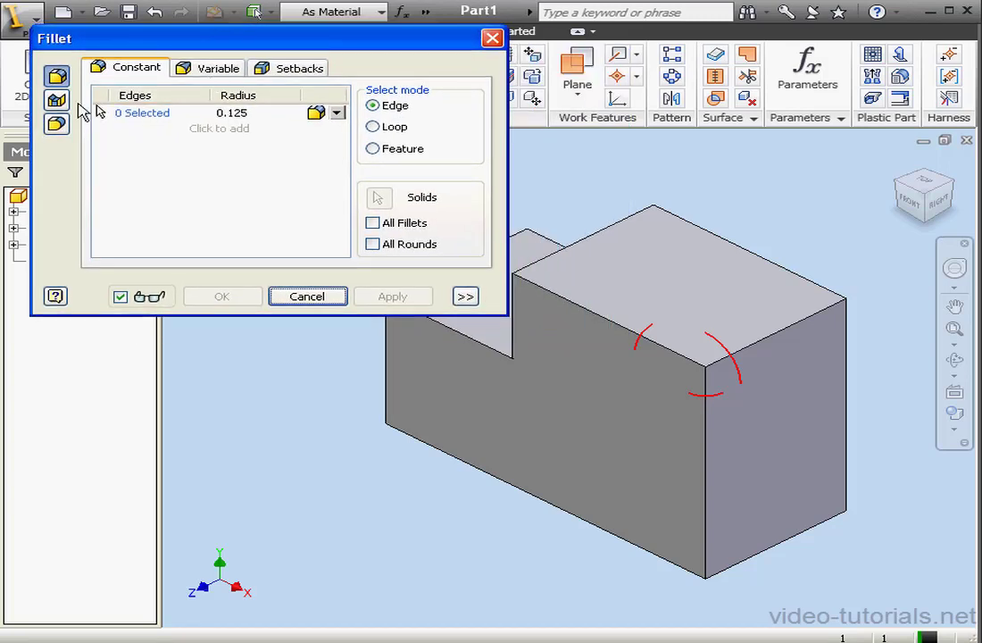
left_click(58, 100)
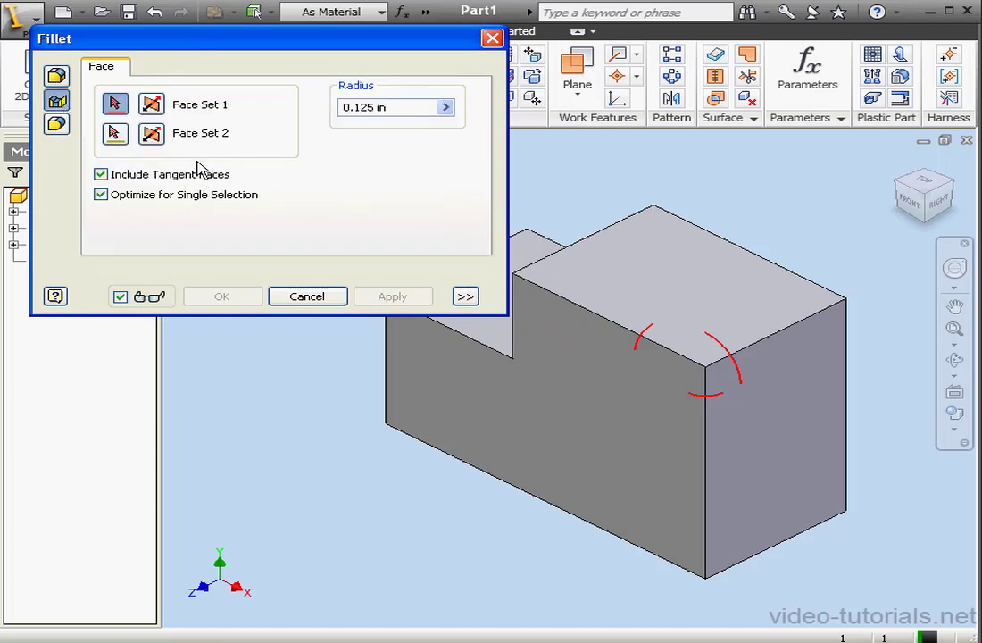
left_click(599, 413)
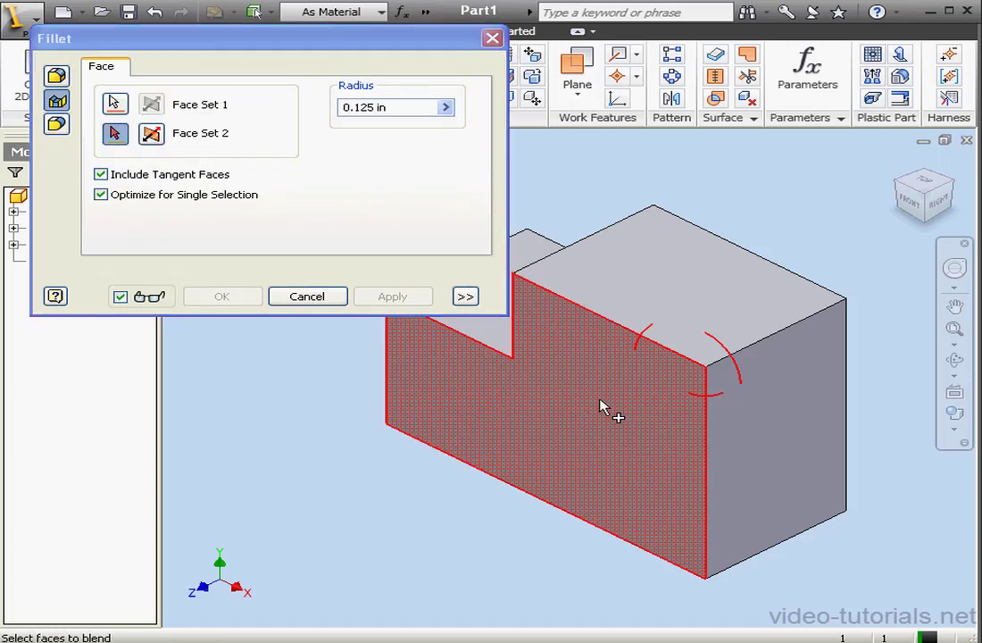
left_click(700, 320)
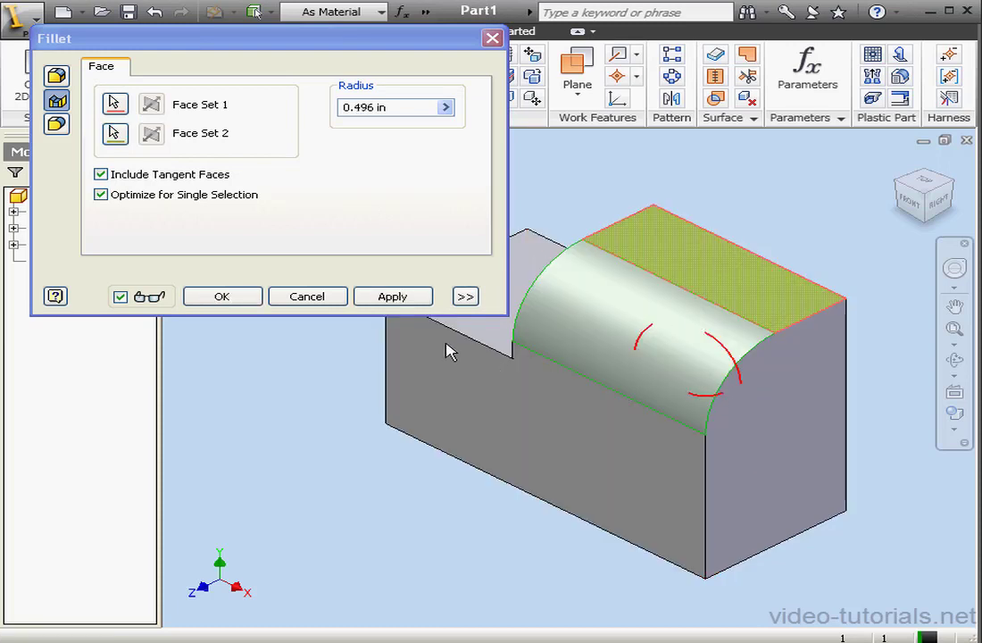
left_click(400, 299)
left_click(307, 296)
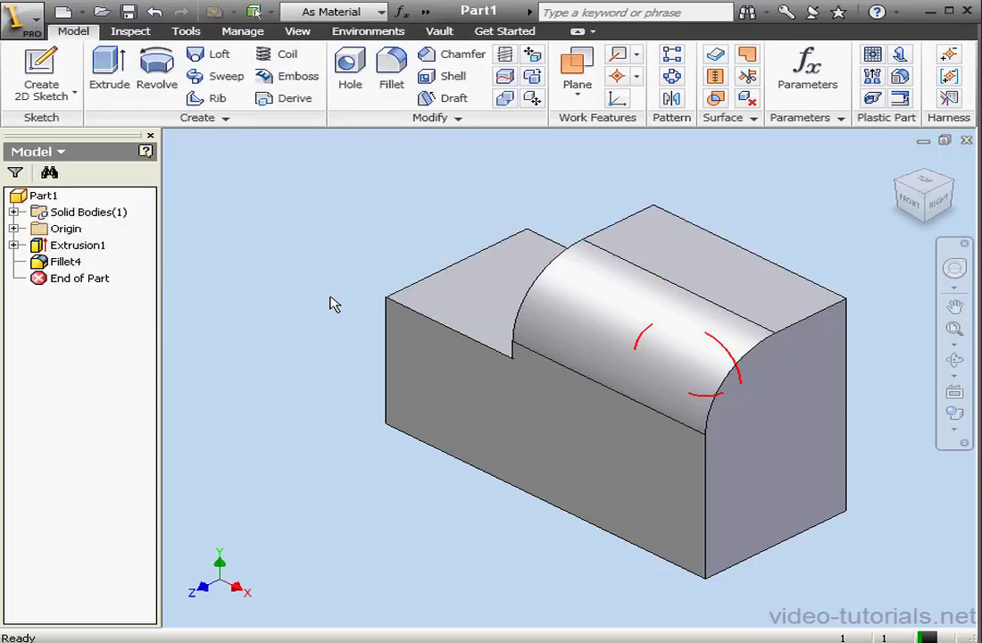
Delete the face fillet from the part.
right_click(72, 262)
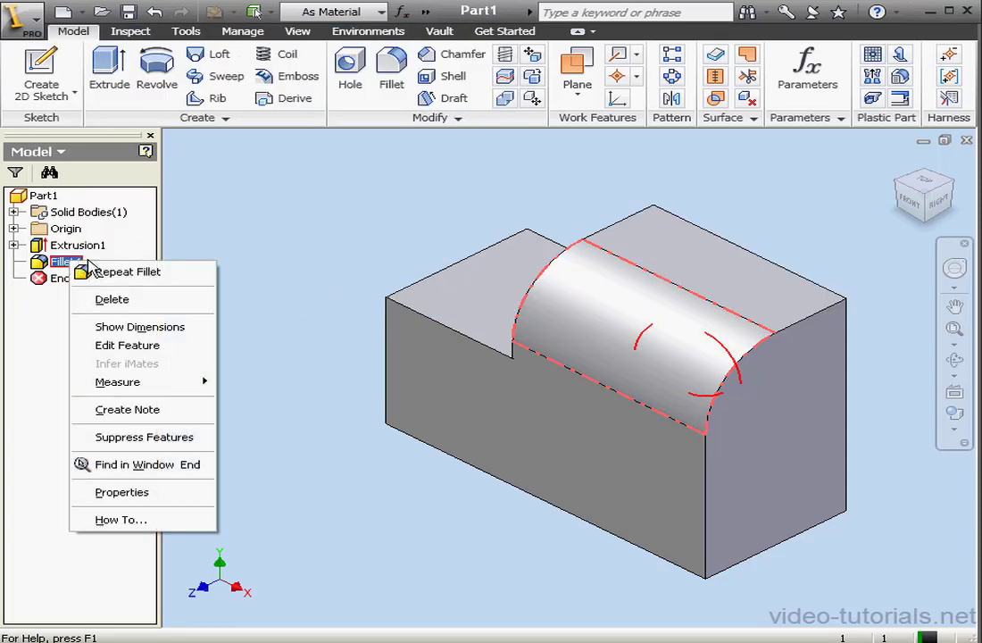
left_click(113, 299)
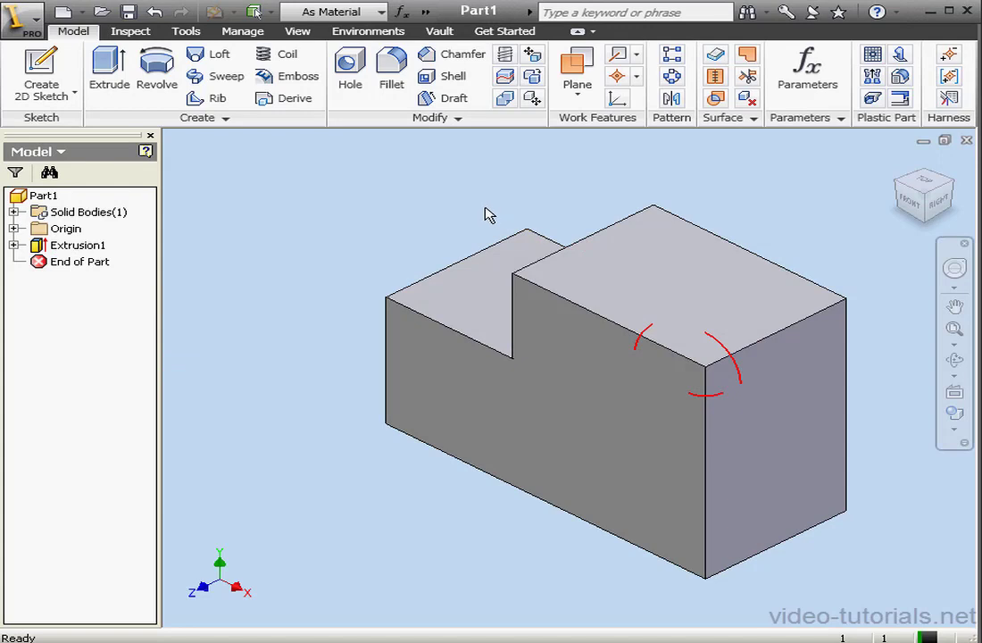
Create a full round fillet with the front face and opposite back face as sides and the upper top face as center.
left_click(394, 80)
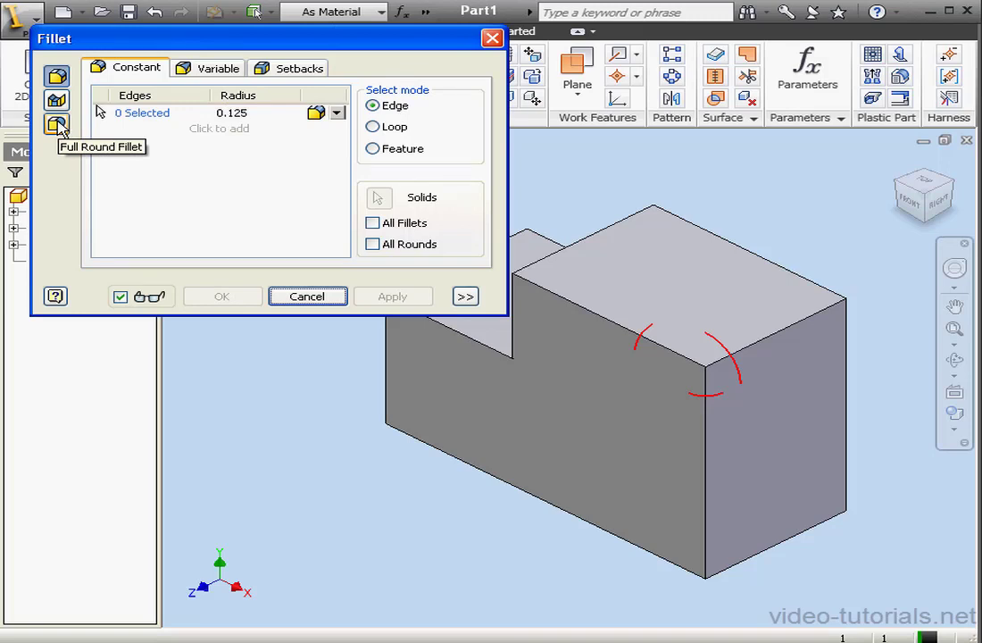
left_click(57, 125)
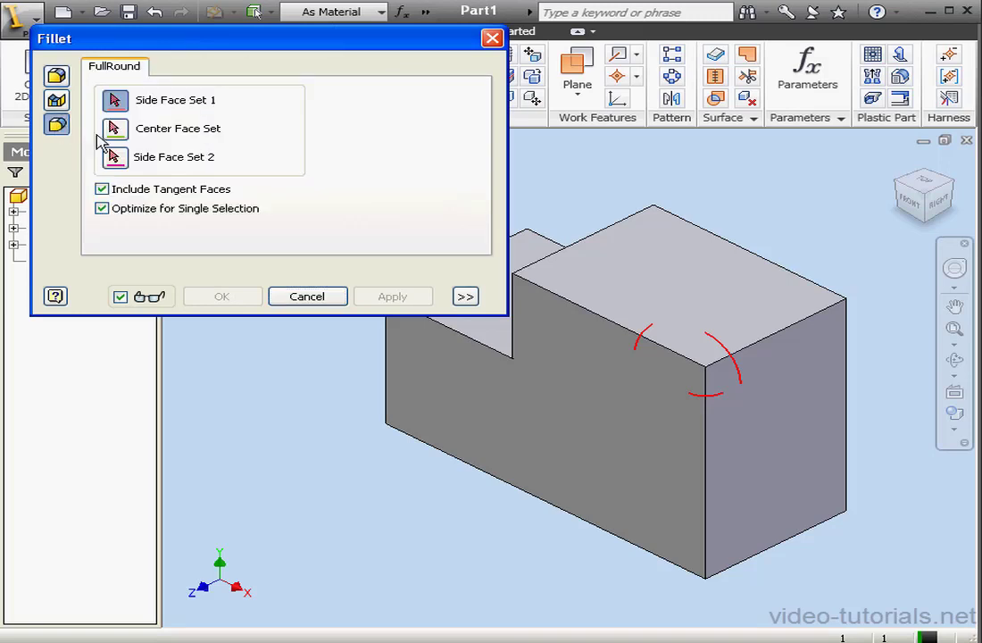
left_click(607, 443)
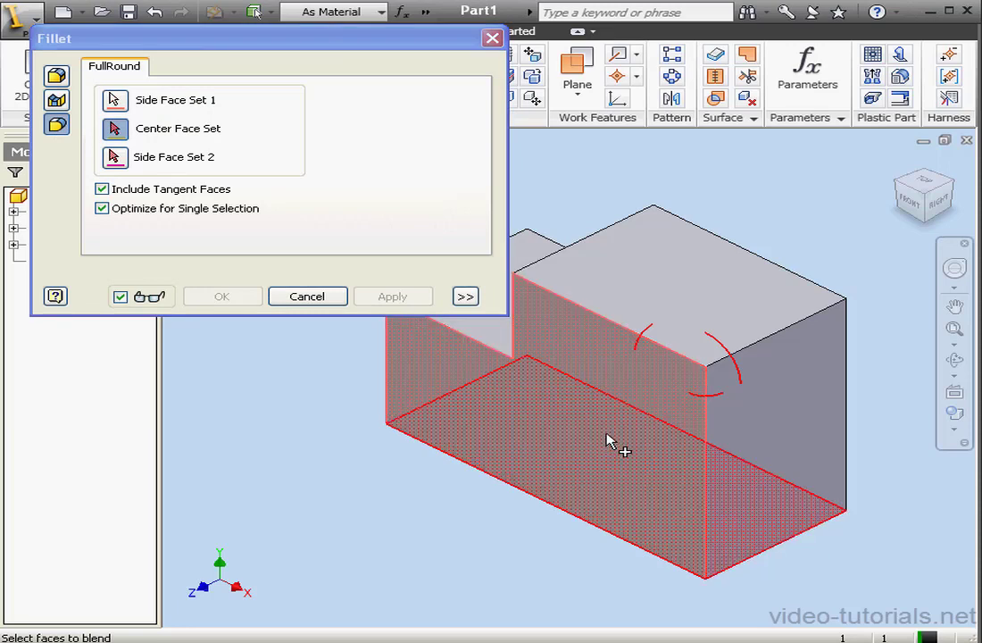
left_click(699, 314)
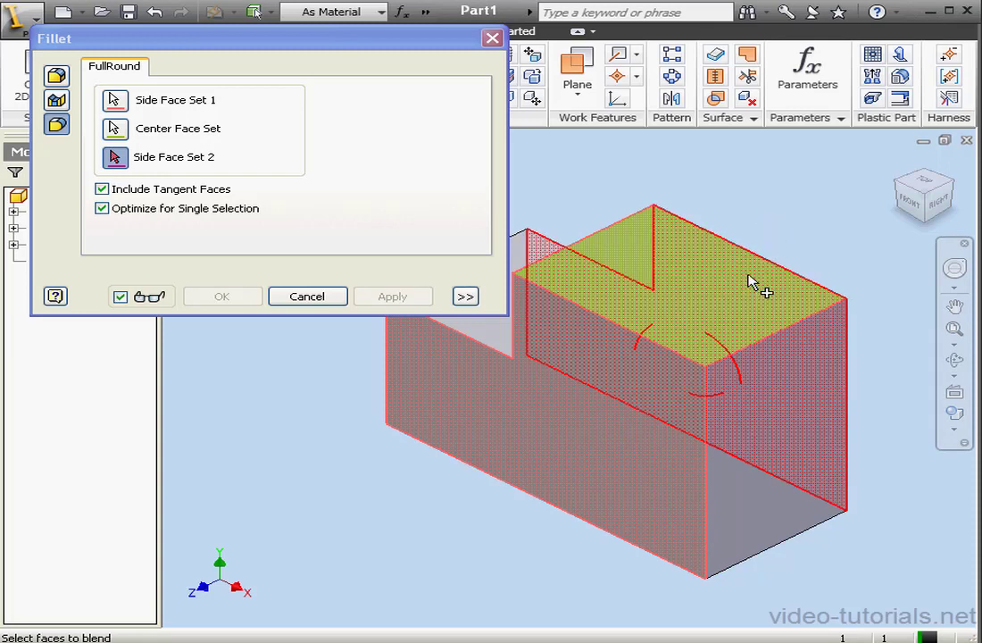
left_click(749, 282)
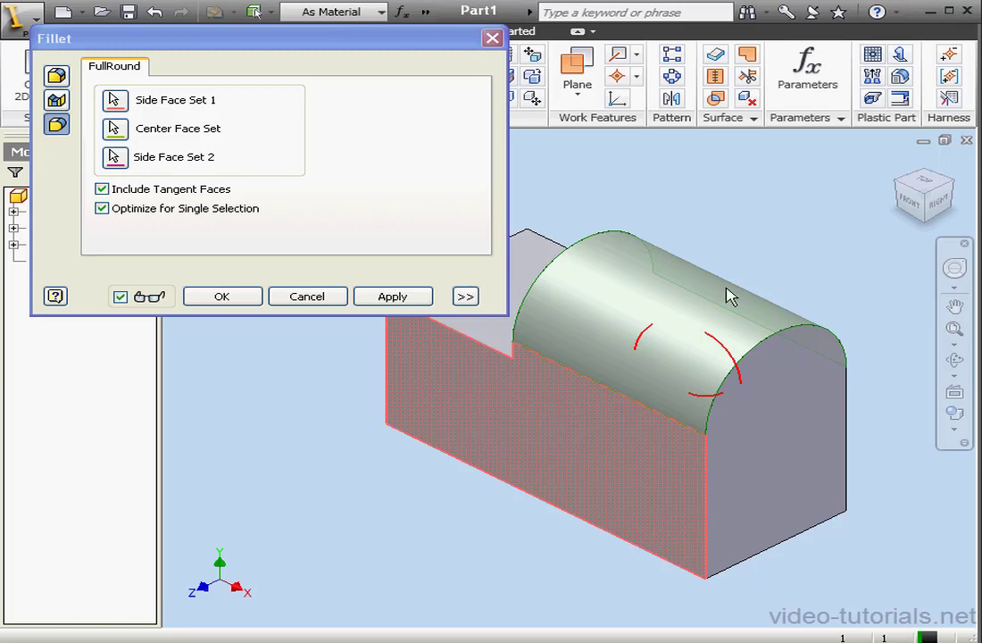
left_click(413, 300)
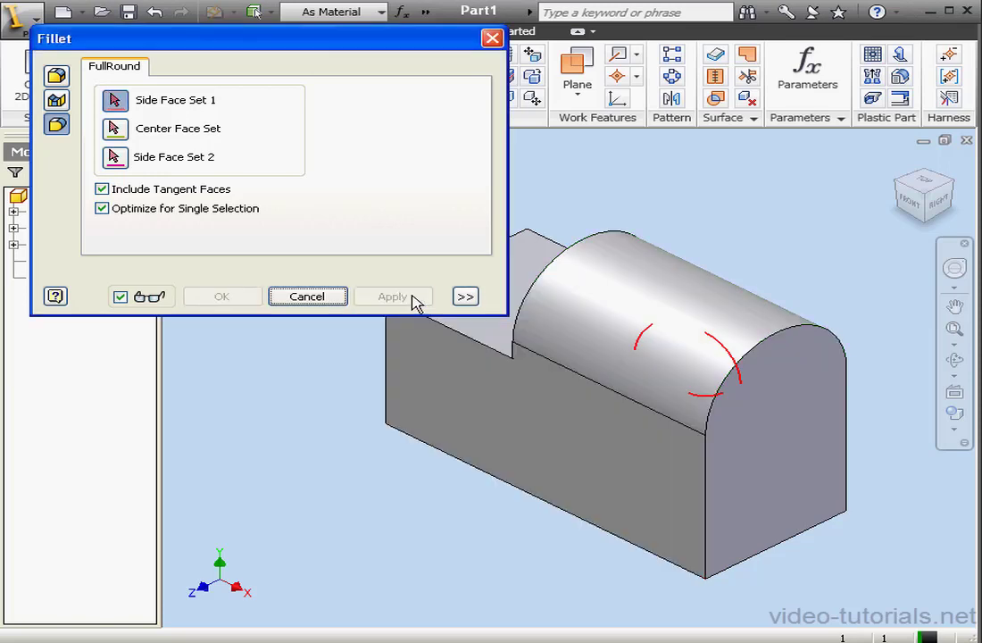
left_click(340, 299)
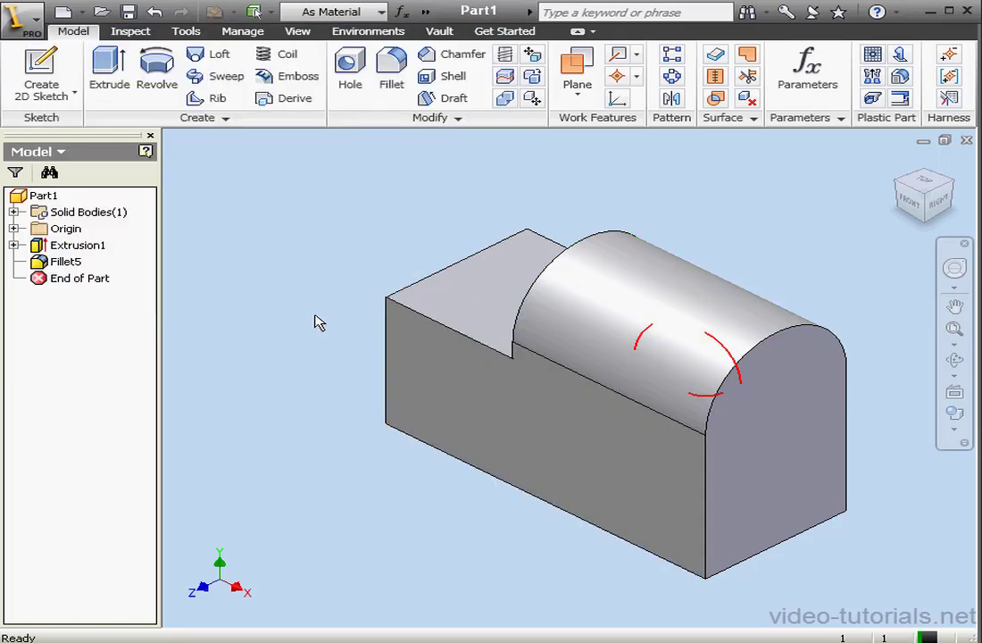
Delete the full round fillet from the part.
right_click(72, 263)
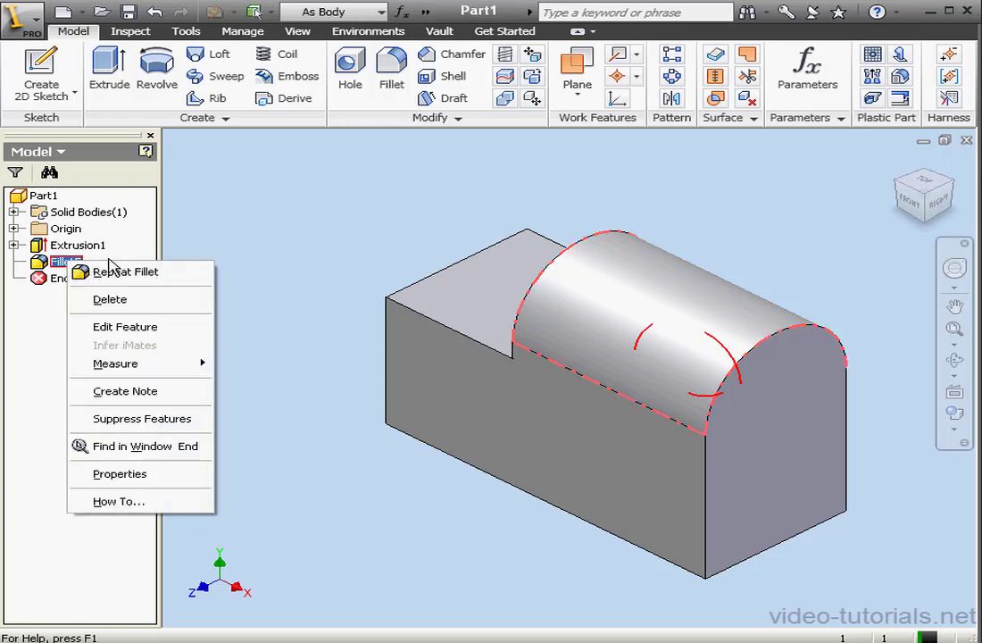
left_click(125, 299)
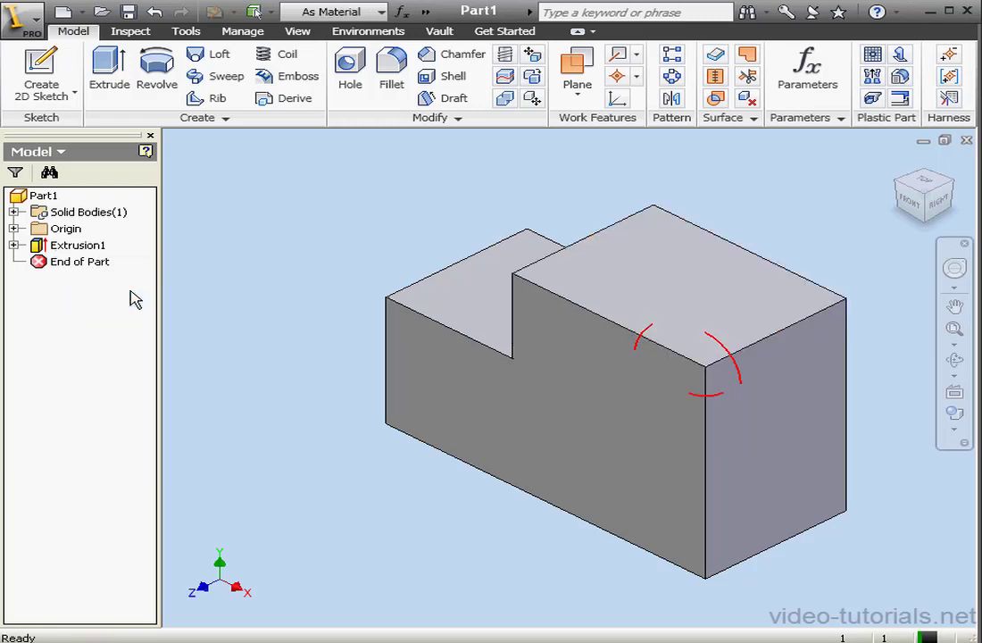
Start a constant fillet on the upper edge of the block's right end face with a radius of 0.725 in.
left_click(394, 87)
left_click_drag(322, 50, 309, 55)
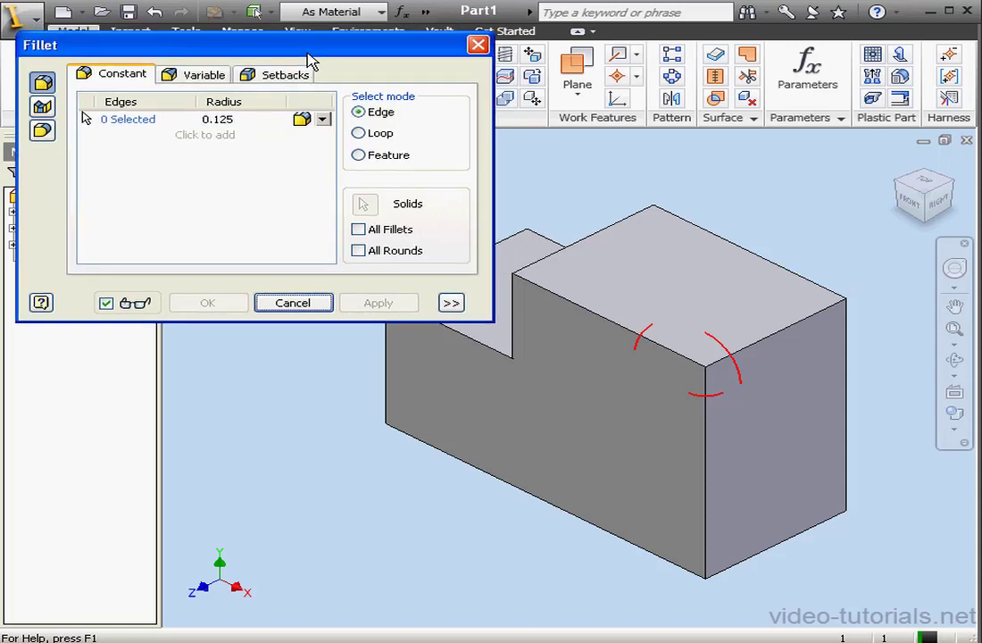
left_click(775, 338)
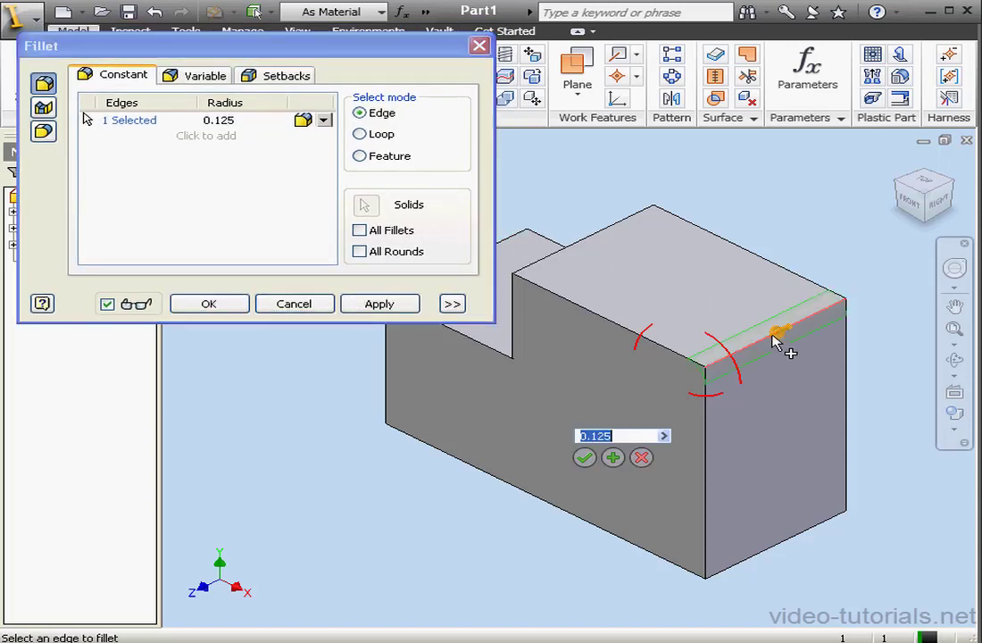
left_click(215, 120)
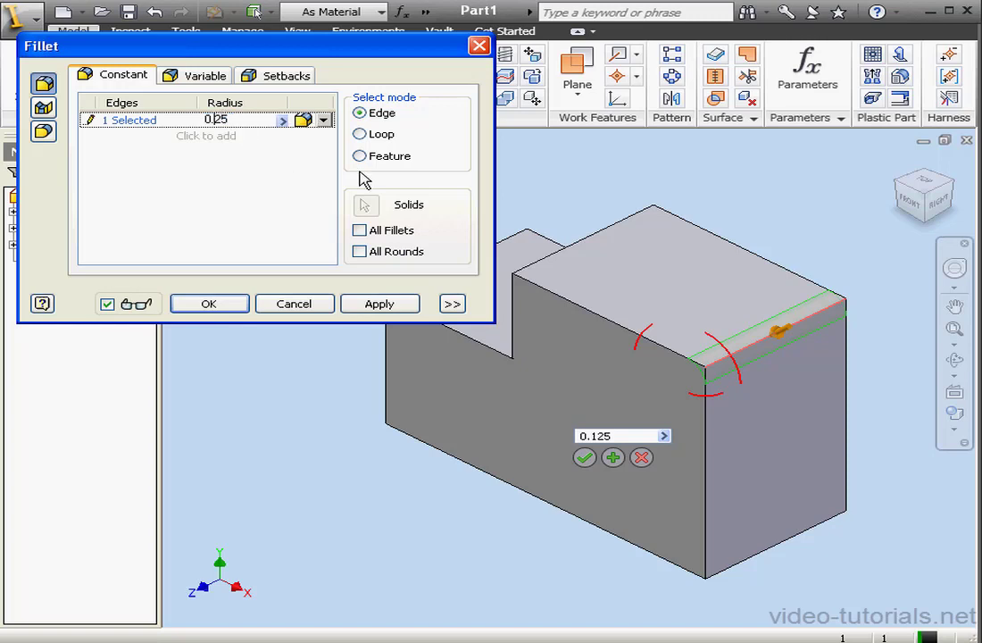
type("7")
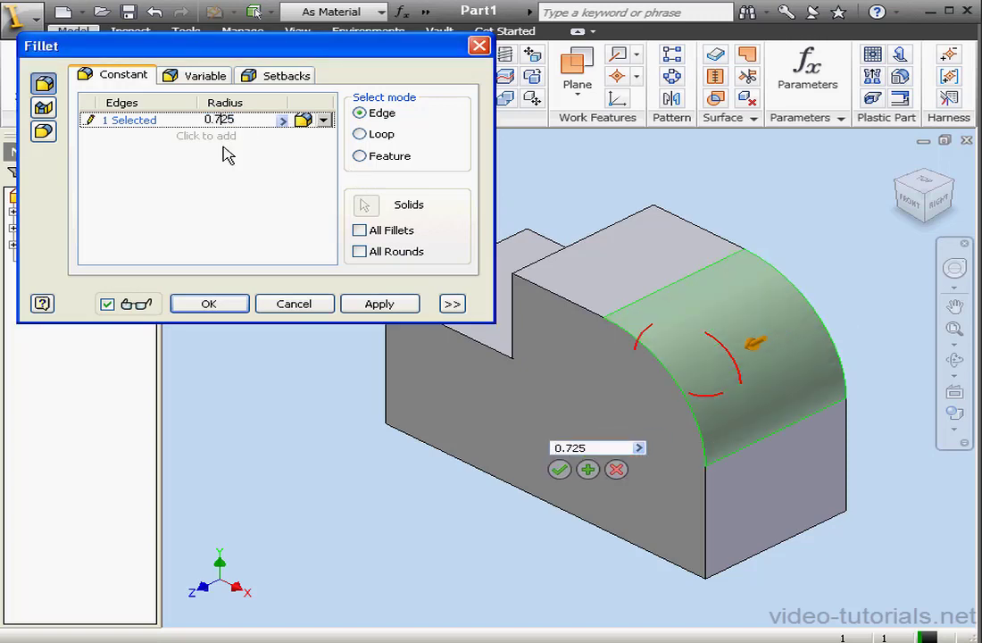
Add a second edge set to the fillet with the right end face's bottom edge and a radius of 0.725 in.
left_click(187, 134)
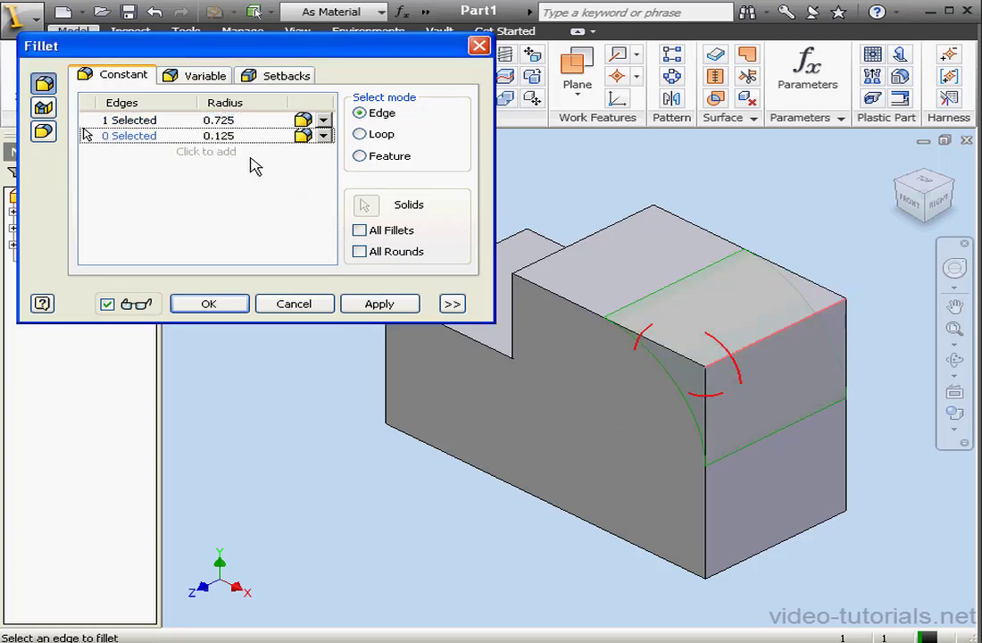
left_click(759, 556)
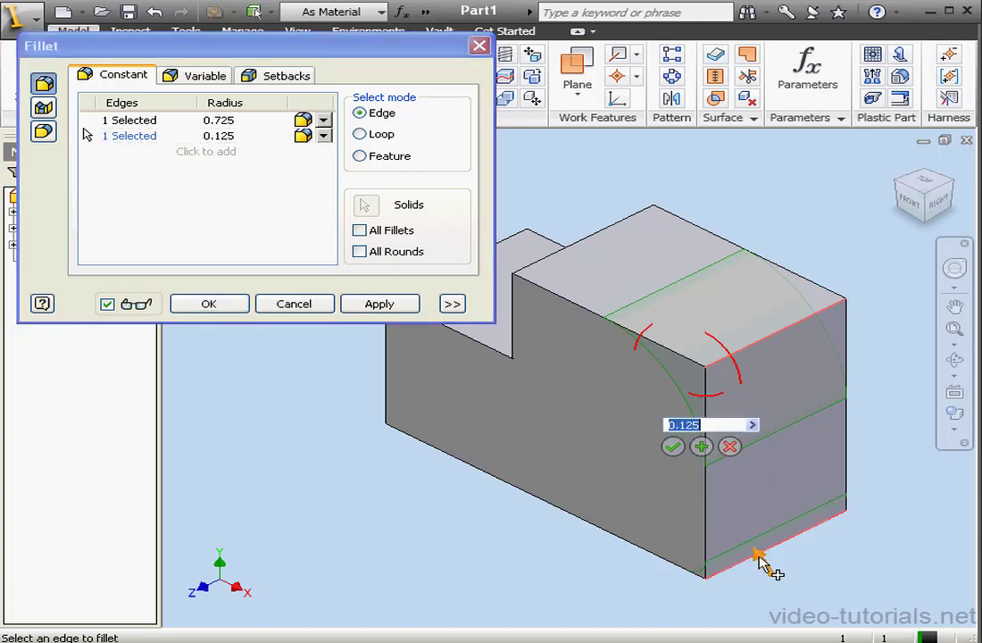
left_click(221, 134)
left_click(220, 134)
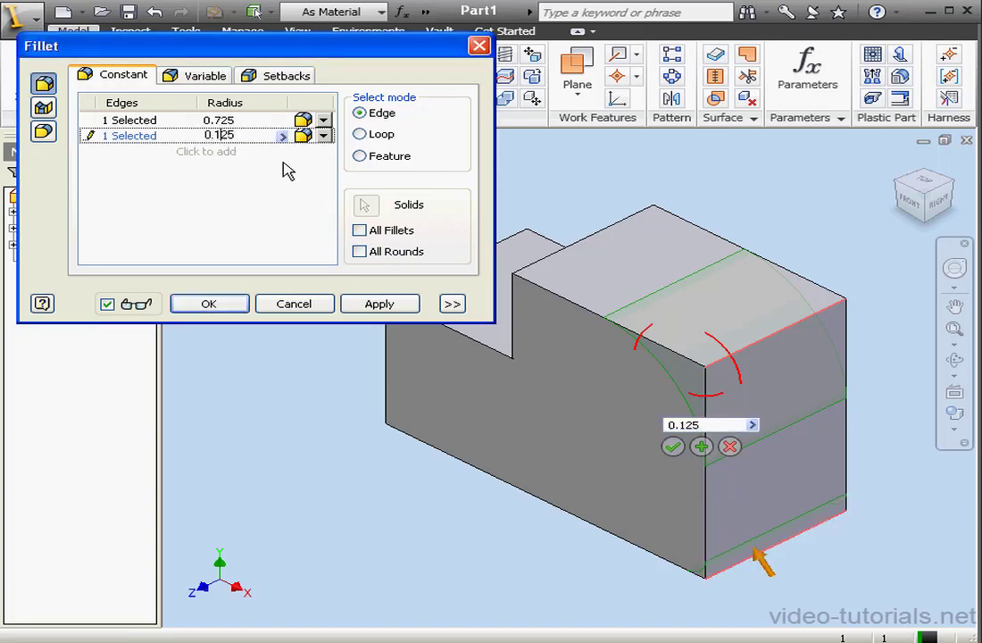
key("BackSpace")
type("7")
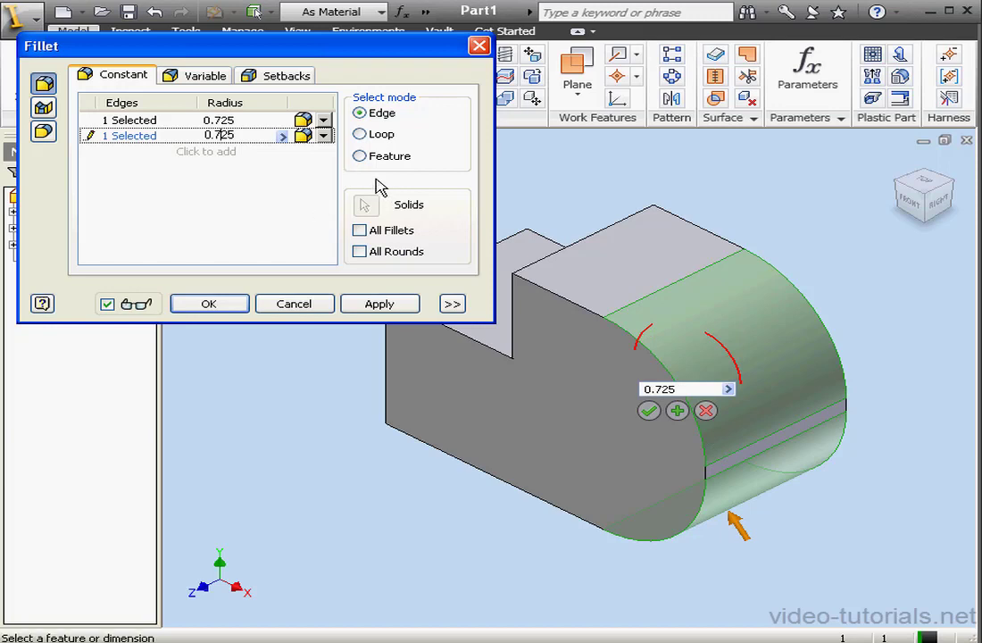
Keep the upper edge as a tangent fillet, set the bottom edge to a smooth fillet, and create both.
left_click(324, 122)
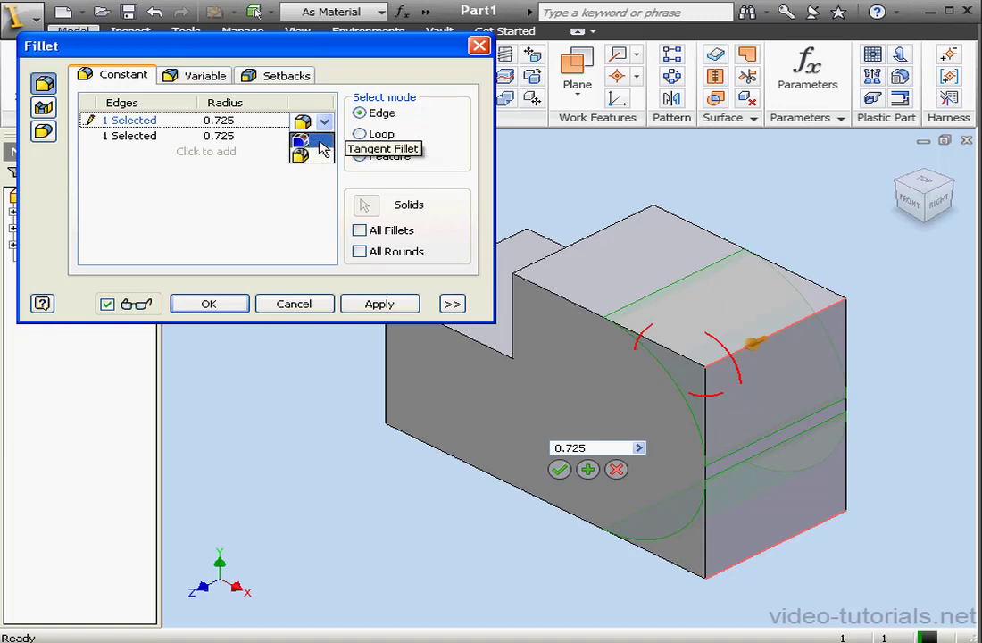
left_click(322, 148)
left_click(324, 138)
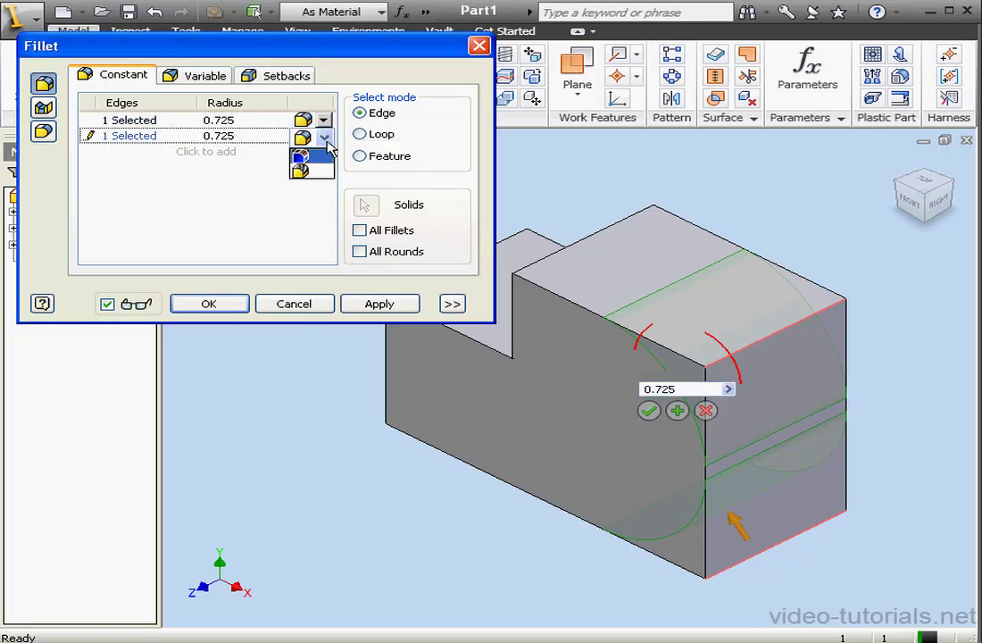
left_click(317, 172)
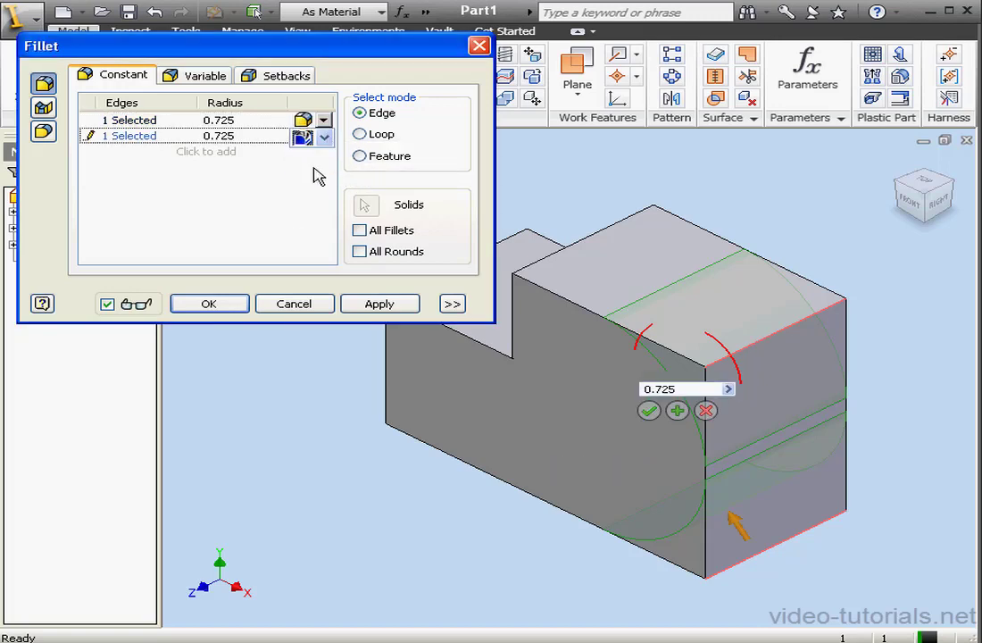
left_click(382, 303)
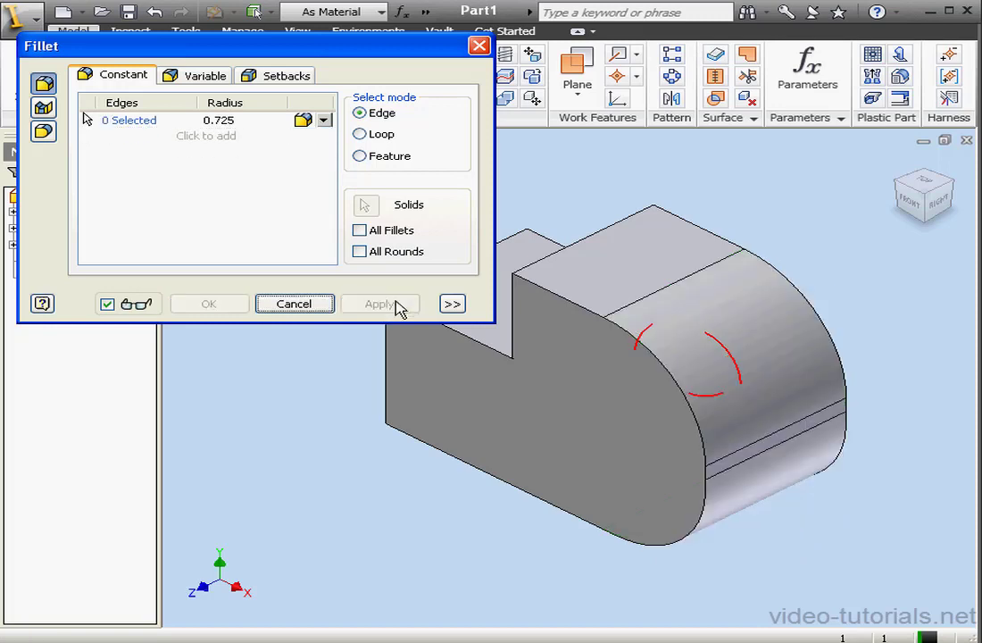
left_click(322, 304)
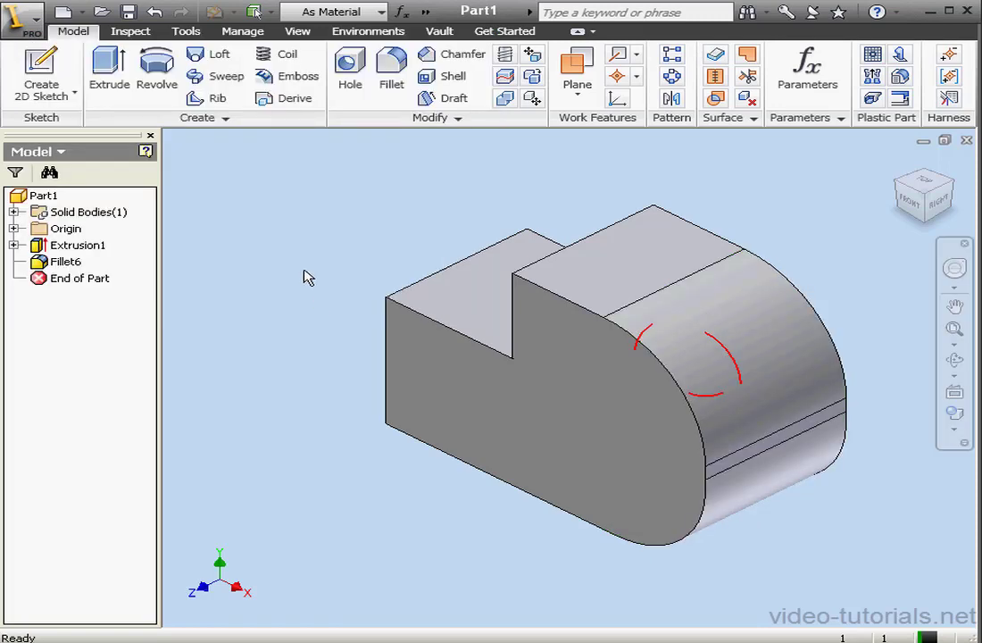
Create a curvature analysis on the upper and lower fillet faces and compare their curvature combs from the front and home views.
left_click(132, 32)
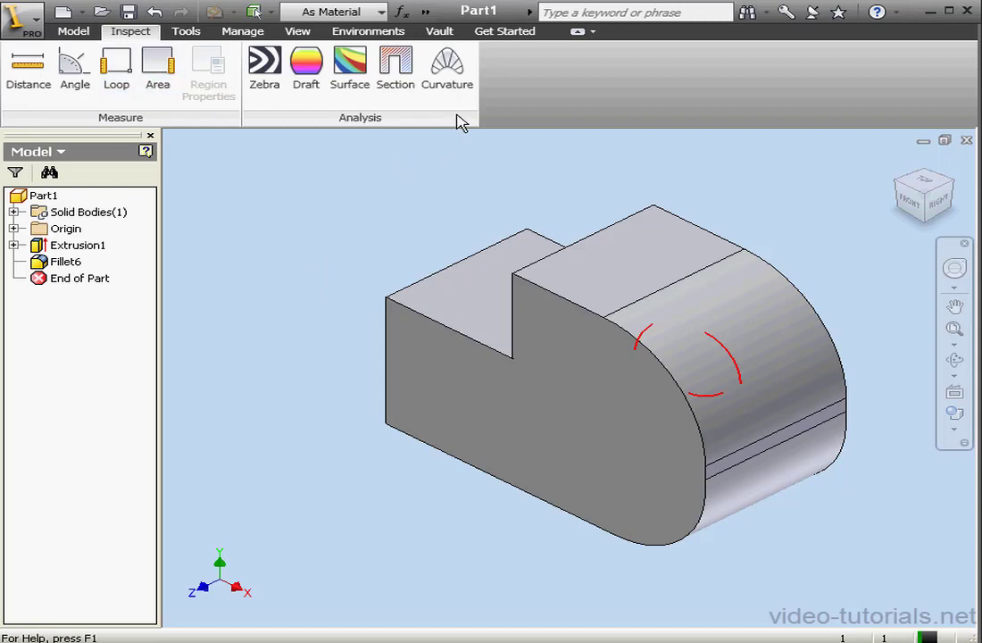
left_click(460, 73)
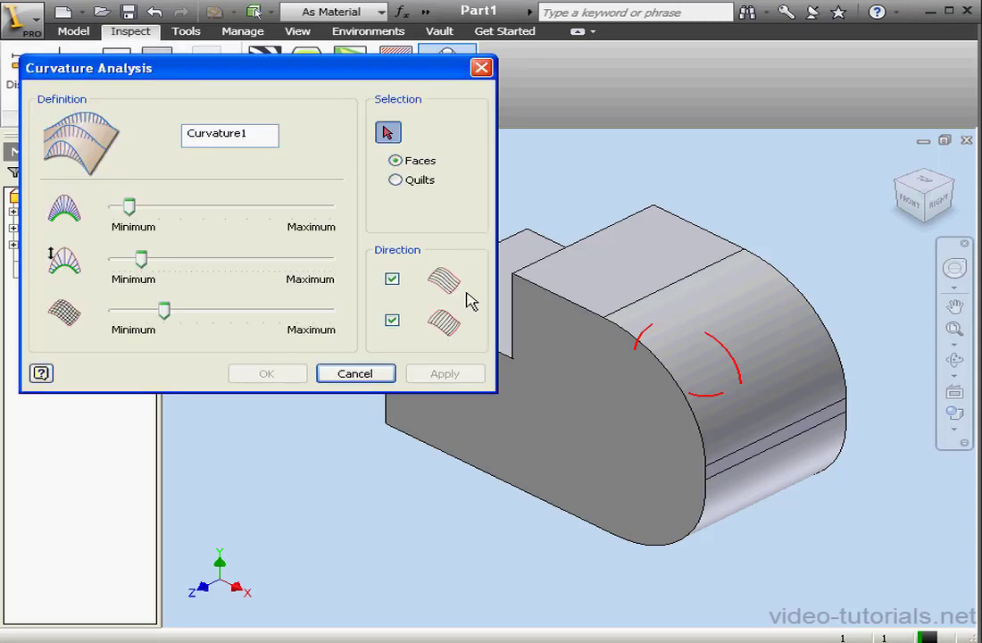
left_click(789, 338)
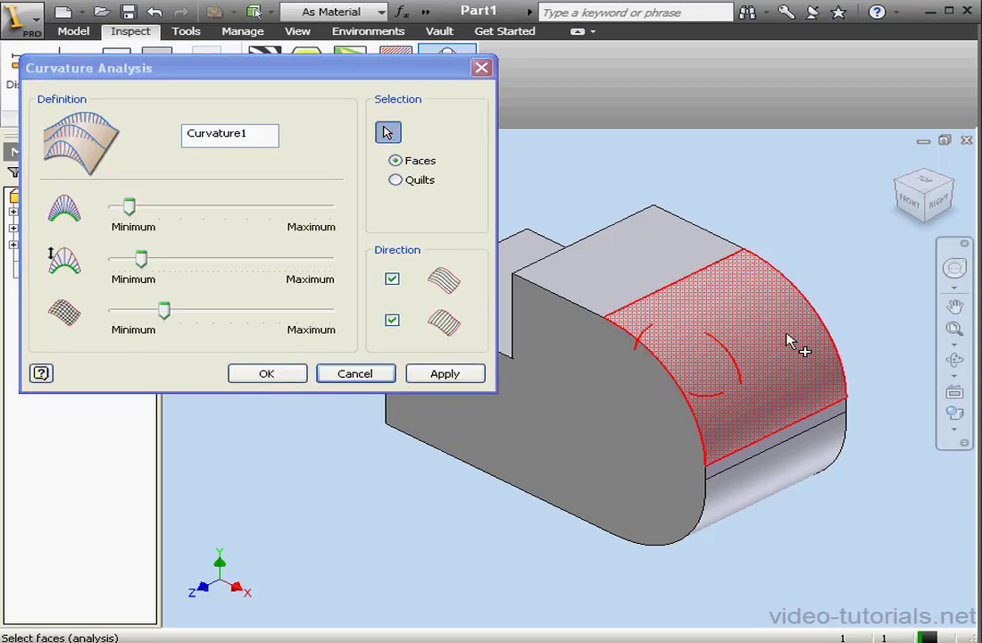
left_click(808, 475)
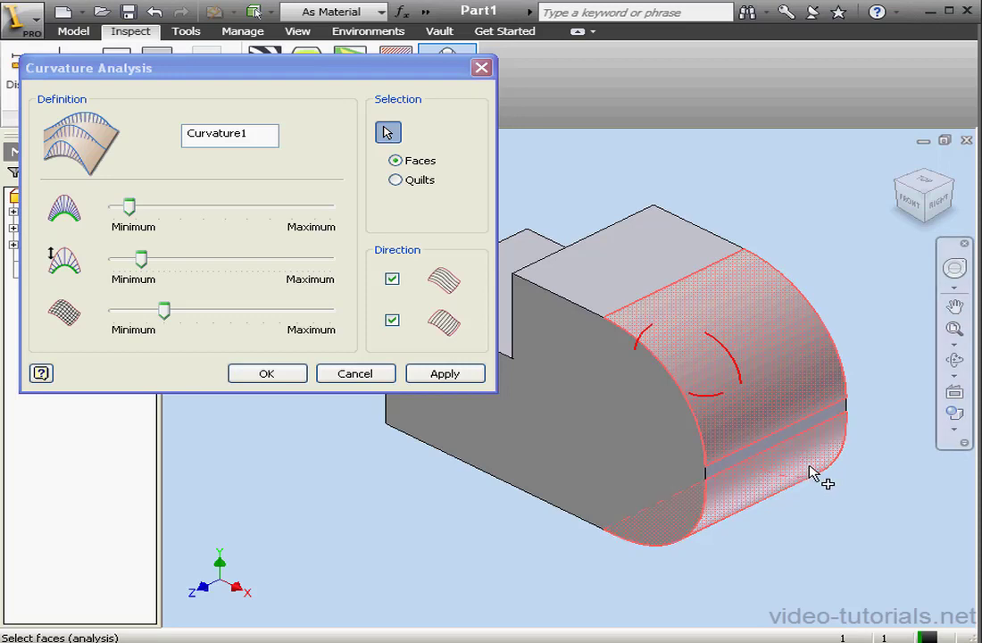
left_click(454, 375)
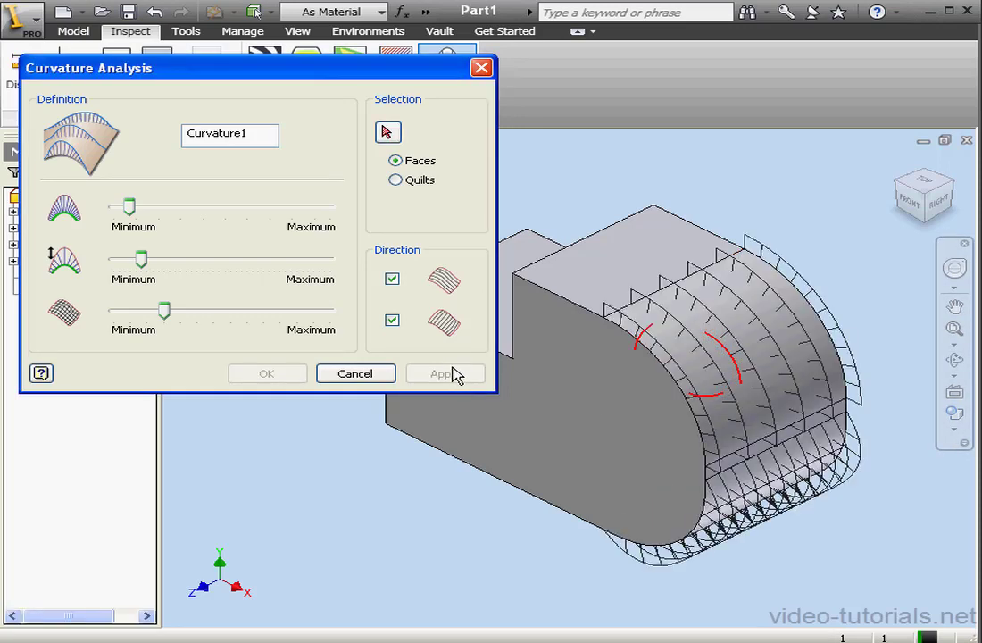
left_click(391, 374)
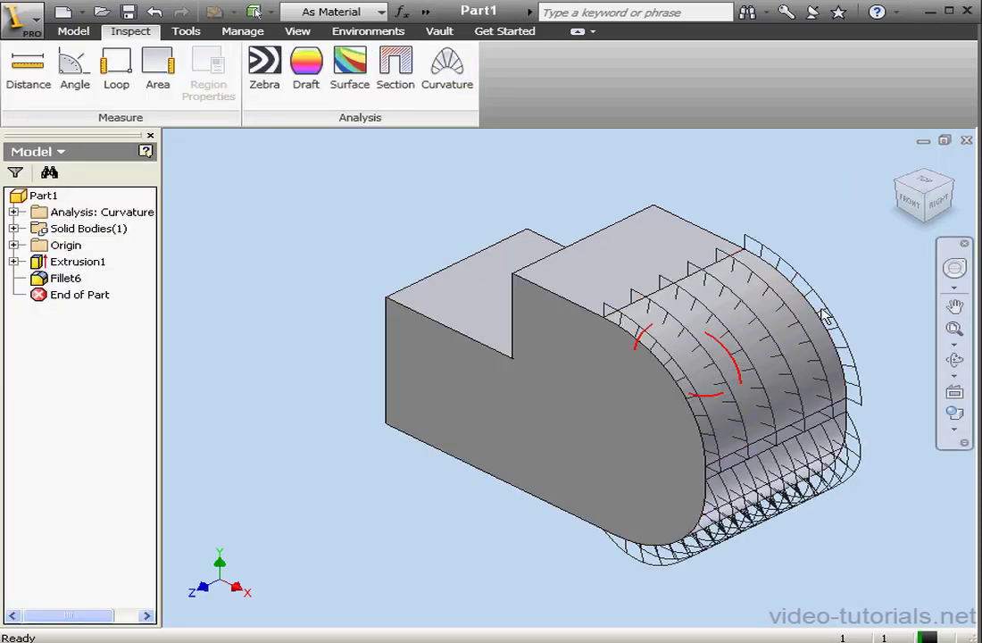
left_click(910, 207)
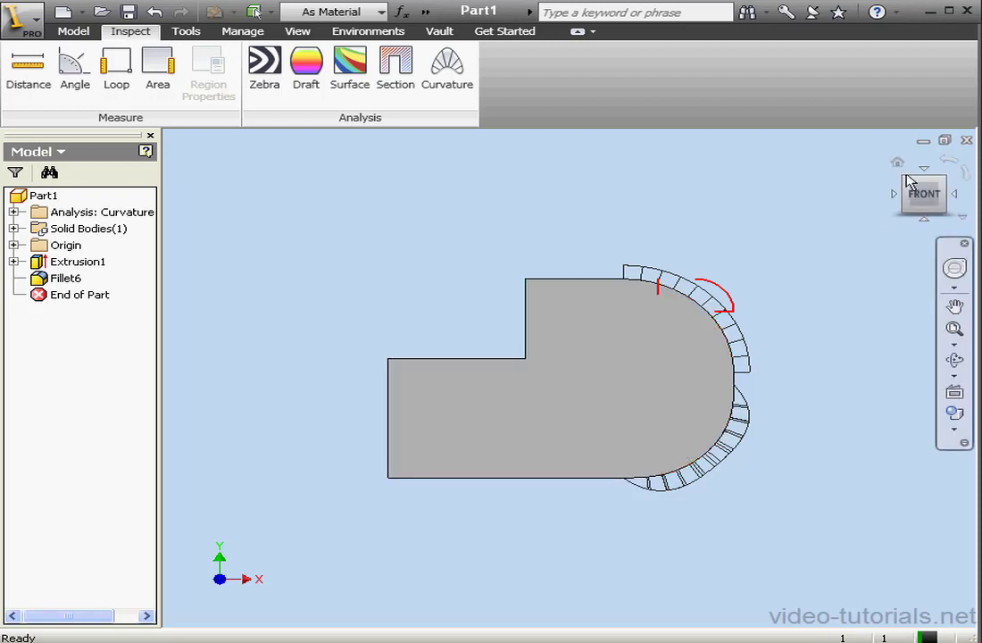
left_click(898, 163)
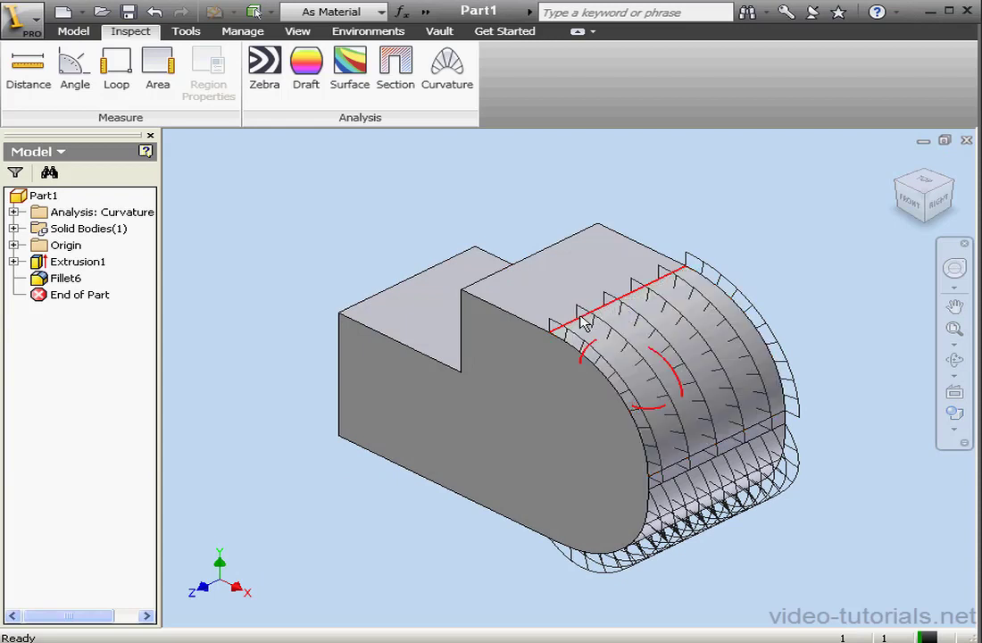
mouse_move(580, 329)
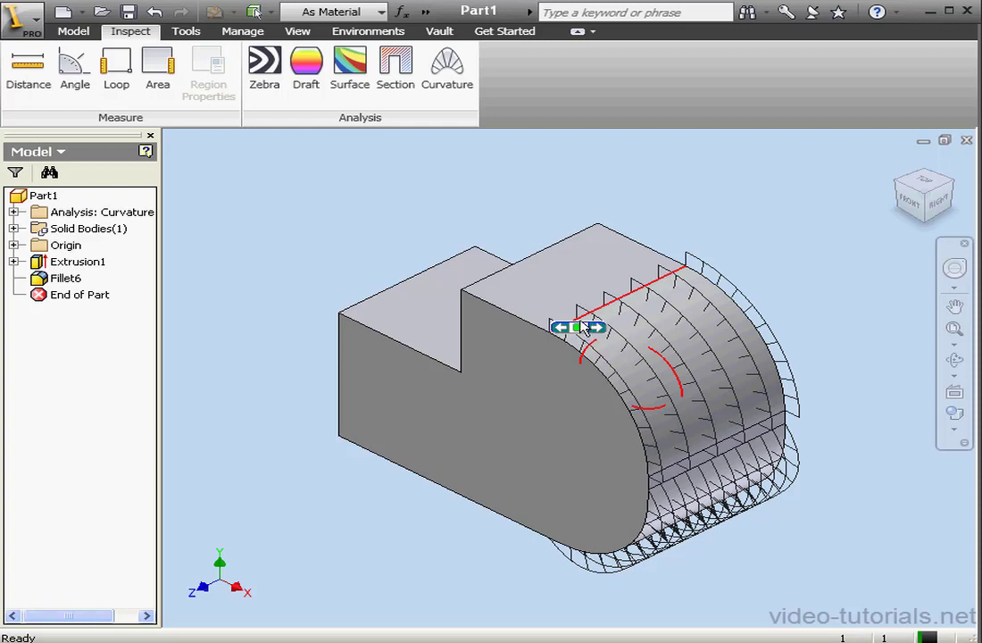